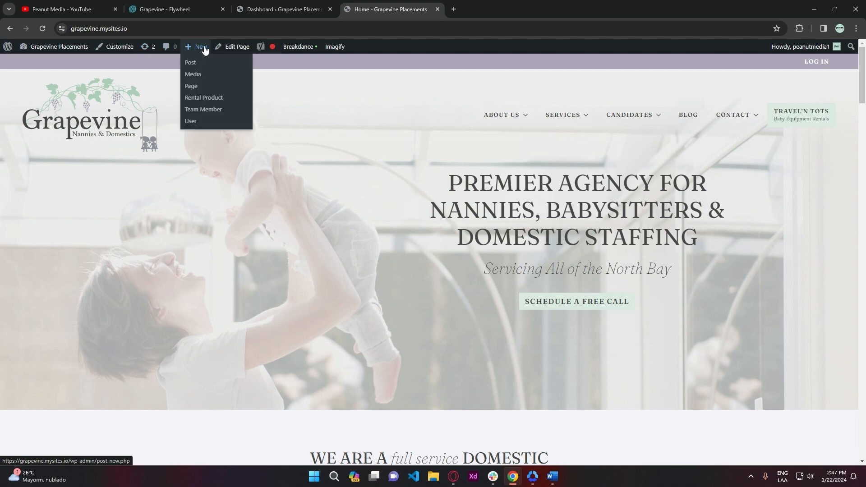
# - Open the Home page in the Breakdance builder in a new browser tab from the live site
pyautogui.moveTo(304, 44)
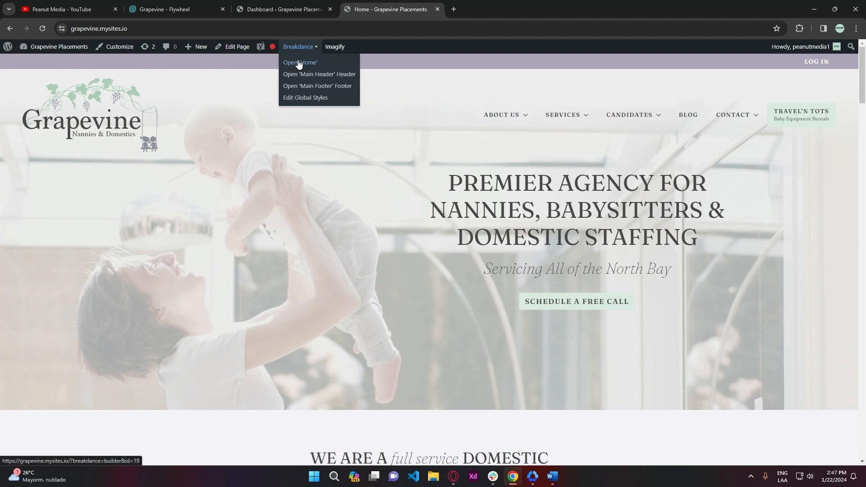
pyautogui.rightClick(300, 61)
pyautogui.click(326, 69)
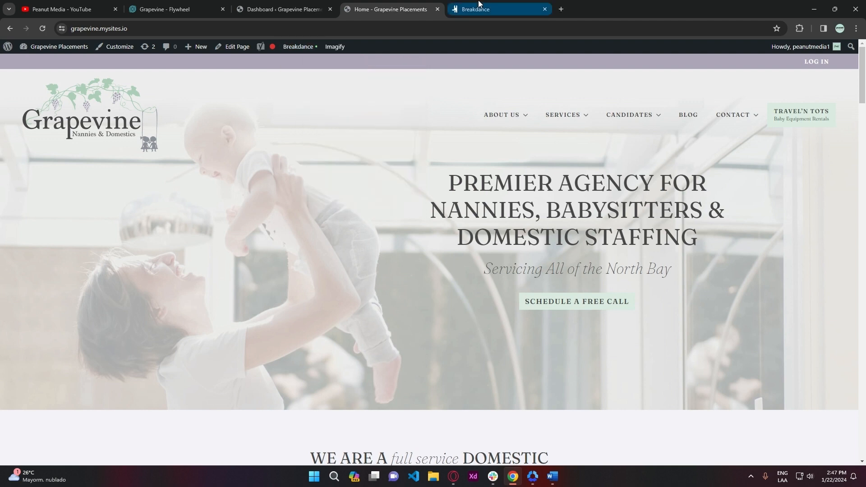
pyautogui.moveTo(300, 47)
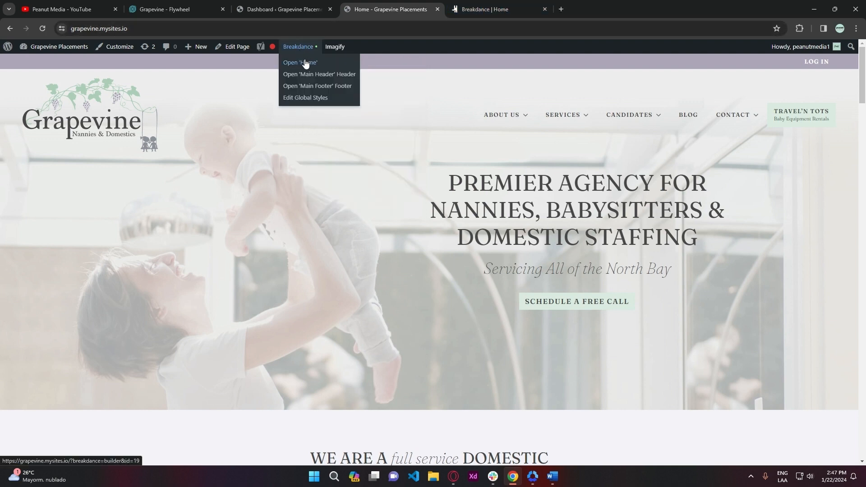
# - Open the list of all pages in the WordPress dashboard and go to its second page
pyautogui.click(288, 10)
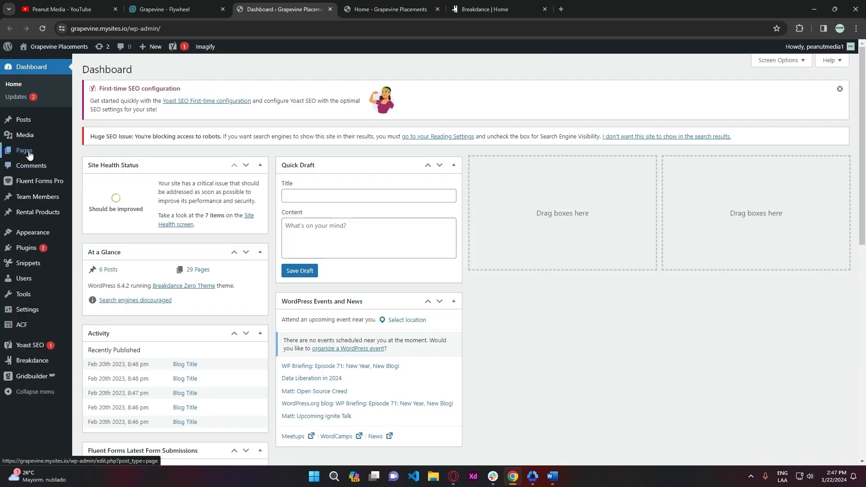
pyautogui.moveTo(29, 156)
pyautogui.click(104, 152)
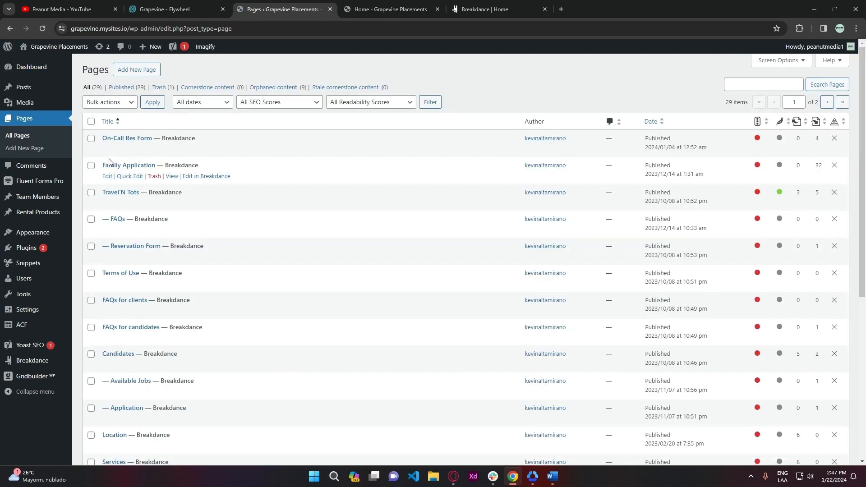
pyautogui.moveTo(862, 139); pyautogui.dragTo(865, 298)
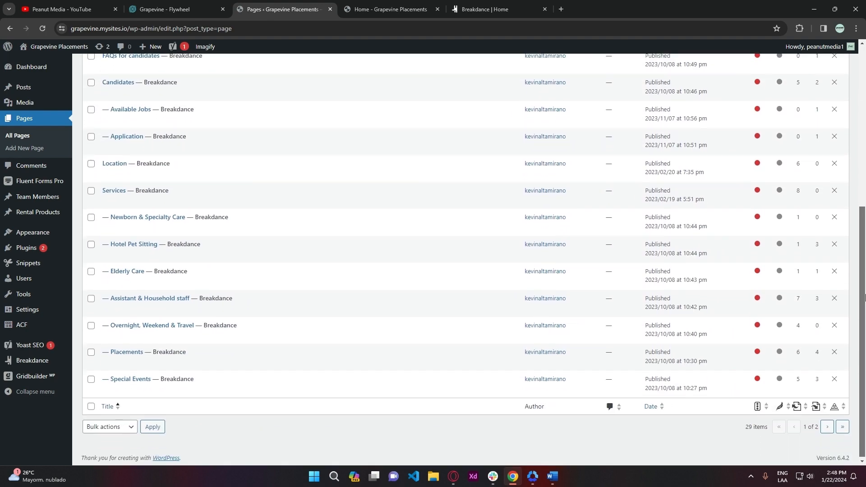
pyautogui.click(828, 427)
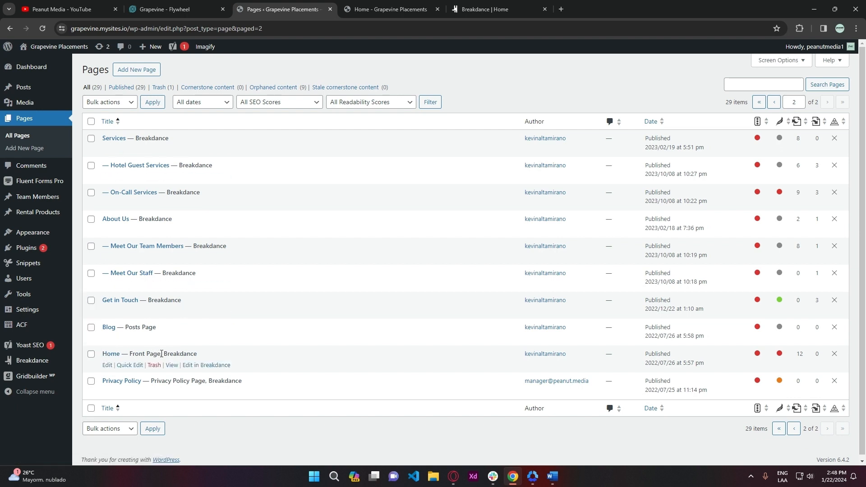
# - Open the Home front page from the page list in Breakdance in a new browser tab
pyautogui.moveTo(161, 353)
pyautogui.mouseDown()
pyautogui.moveTo(131, 354)
pyautogui.moveTo(161, 354)
pyautogui.mouseUp()
pyautogui.click(136, 355)
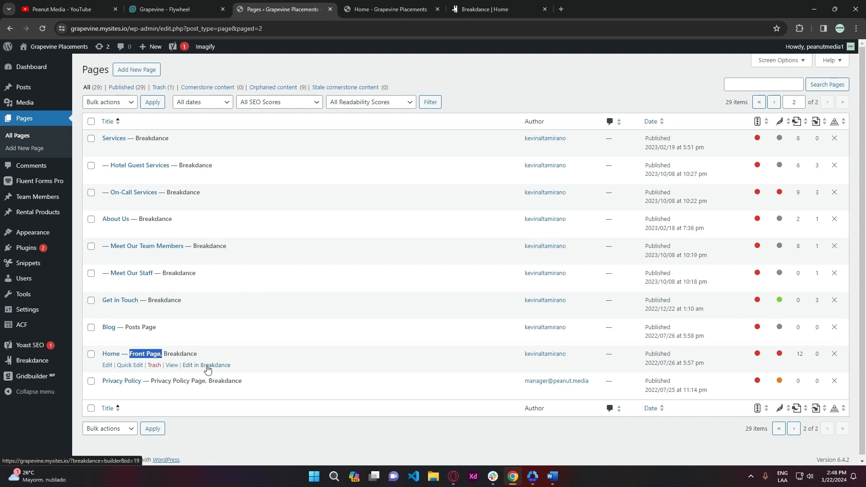
pyautogui.click(233, 360)
pyautogui.moveTo(242, 371); pyautogui.dragTo(184, 368)
pyautogui.rightClick(209, 365)
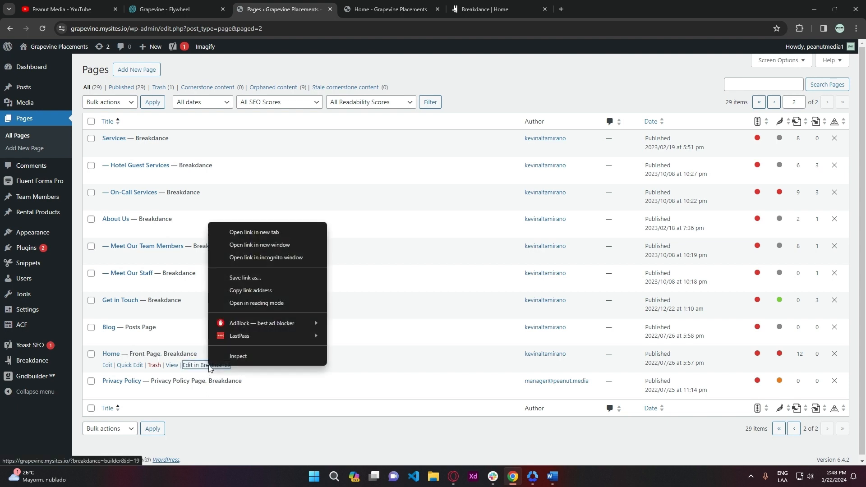
pyautogui.click(256, 232)
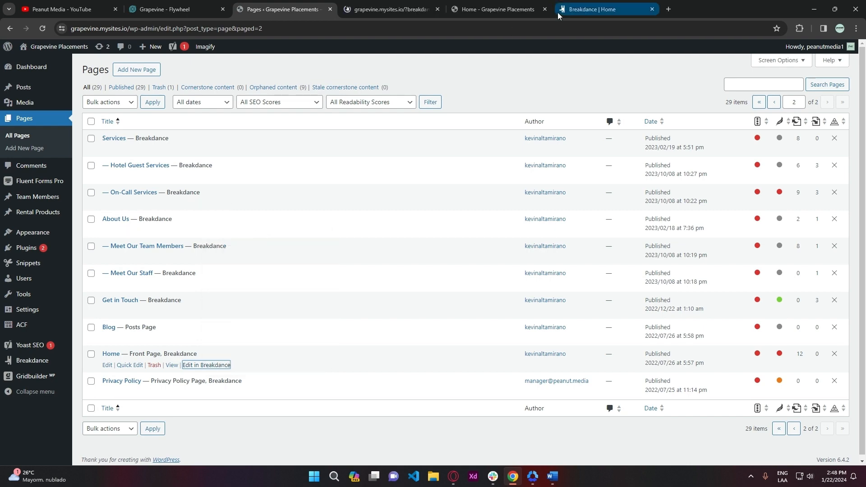
# - Close the duplicate Breakdance tab of the Home page and switch to the remaining builder tab
pyautogui.click(614, 8)
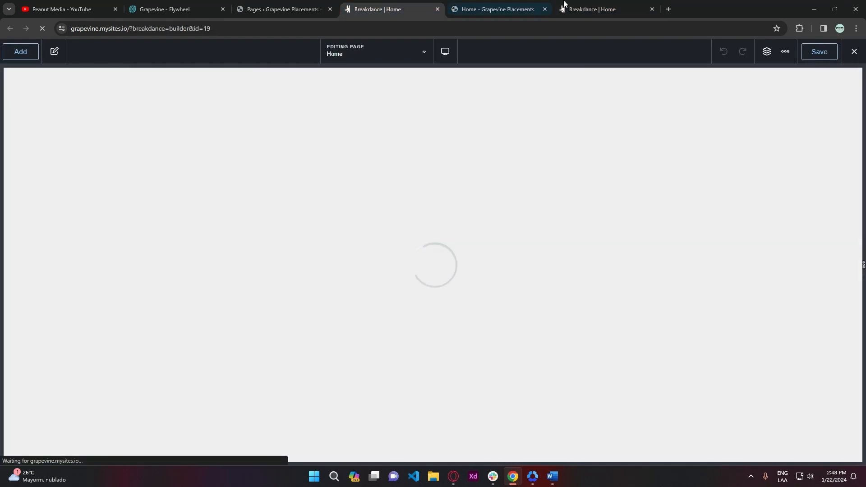
pyautogui.click(605, 8)
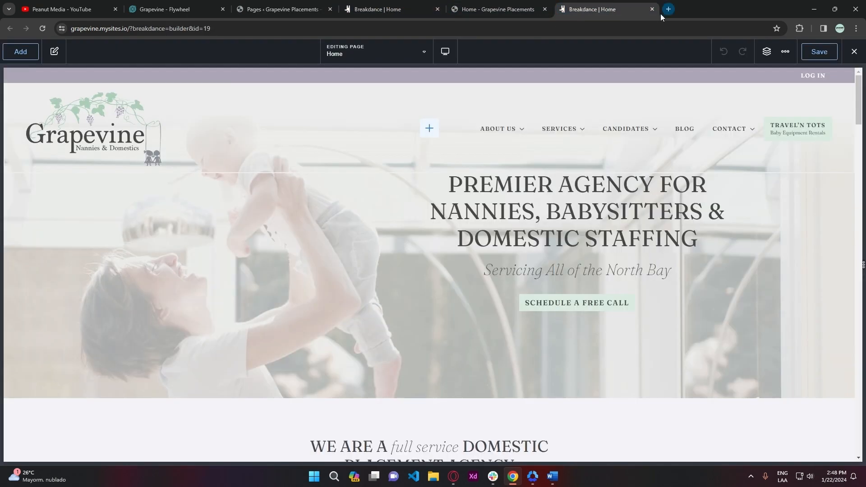
pyautogui.click(651, 9)
pyautogui.click(380, 12)
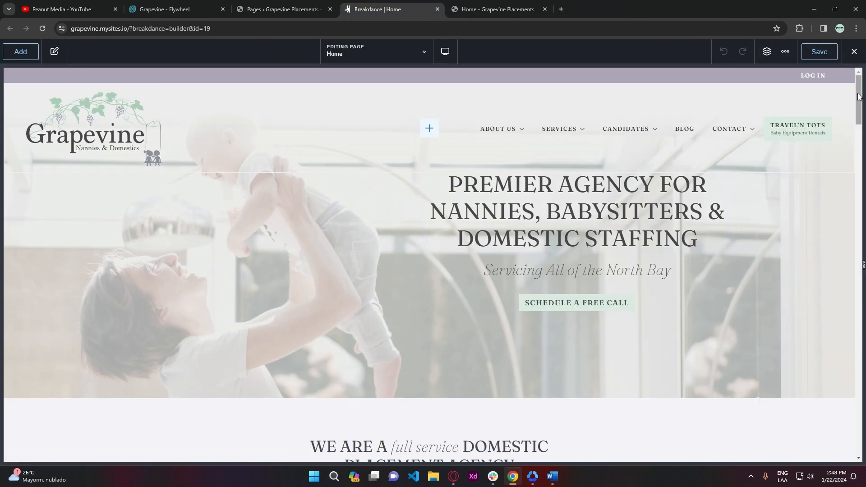
# - Show the page structure and select the hero heading "Premier Agency for Nannies, Babysitters & Domestic Staffing" to display its text settings
pyautogui.click(509, 221)
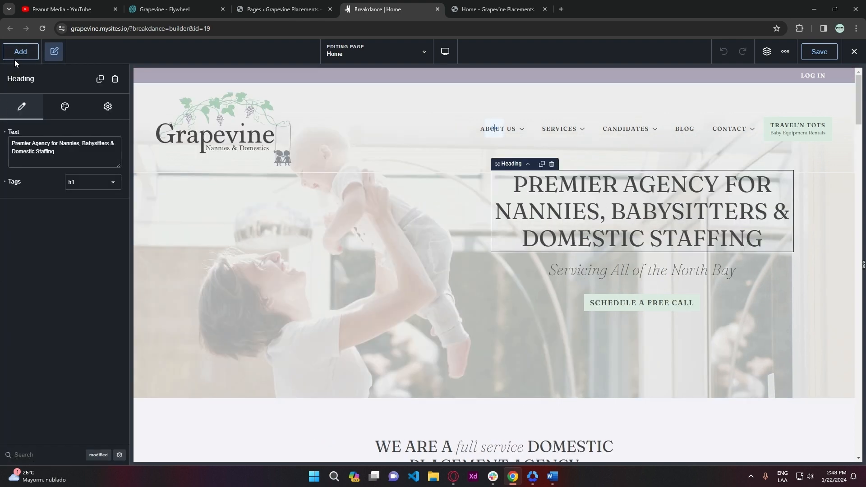
pyautogui.click(767, 54)
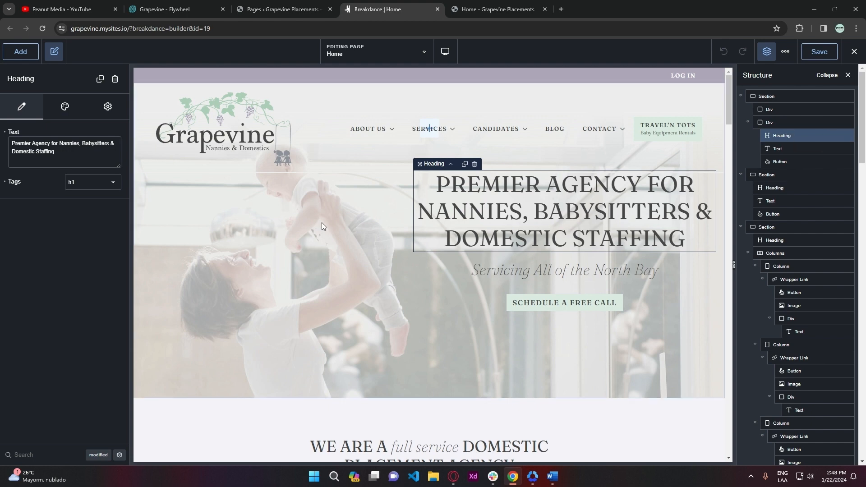
pyautogui.click(303, 298)
pyautogui.click(539, 217)
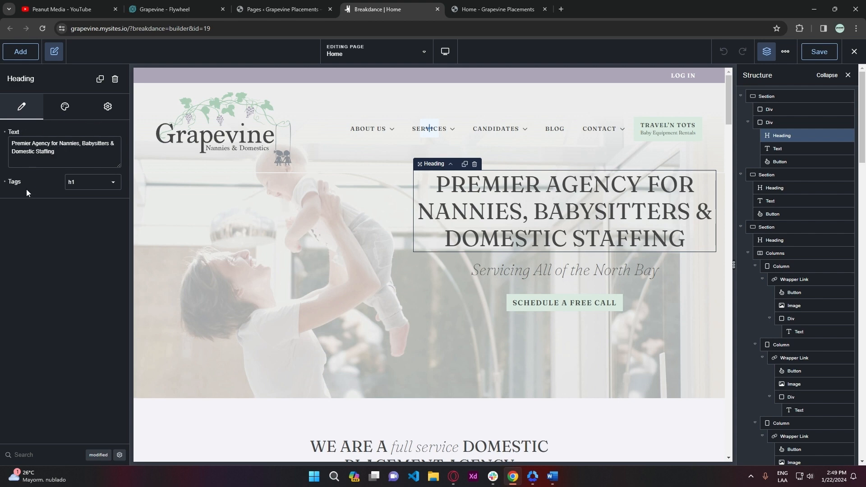
# - Append an "s" to the hero text "Servicing All of the North Bay" and remove it again
pyautogui.click(555, 270)
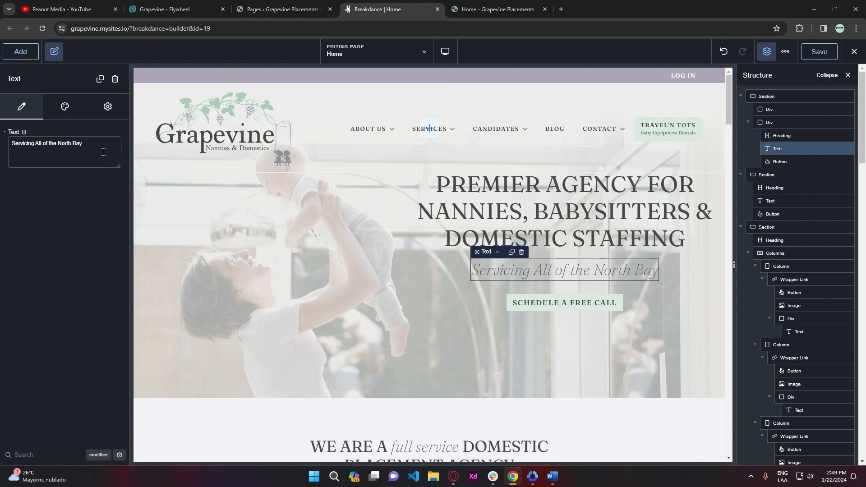
pyautogui.write('s')
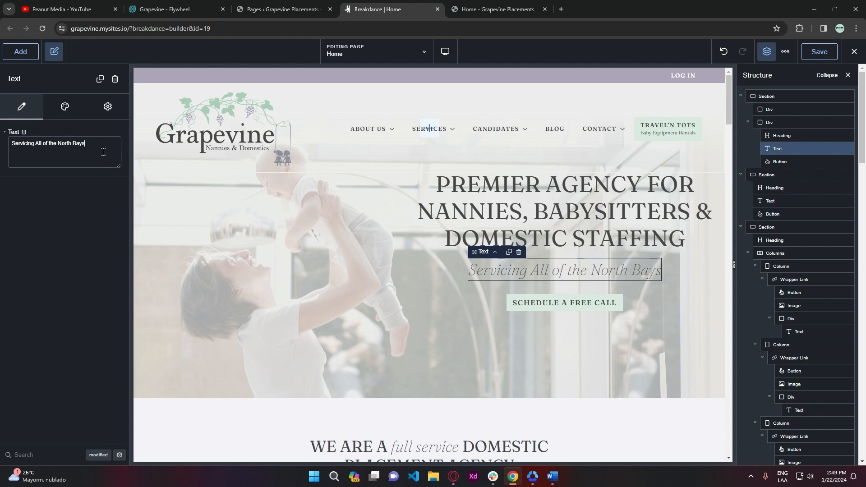
pyautogui.press('BackSpace')
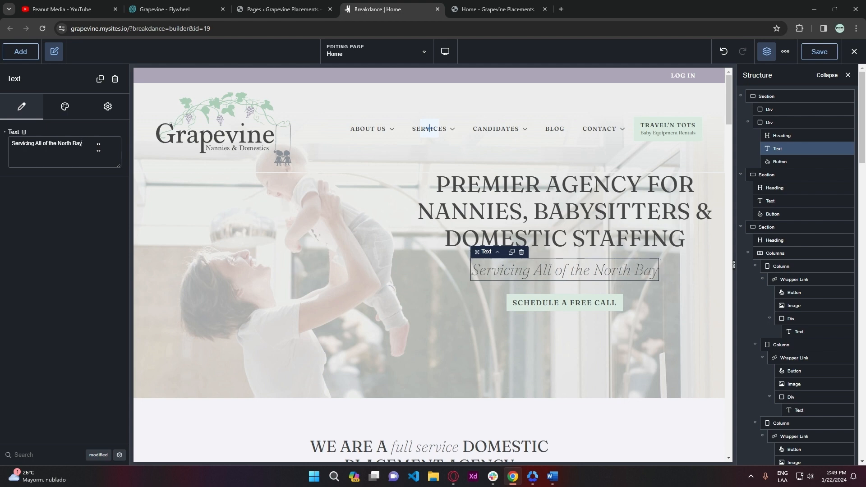
# - Examine the content and link of the hero's "Schedule a free call" button and its button style and spacing settings
pyautogui.click(526, 306)
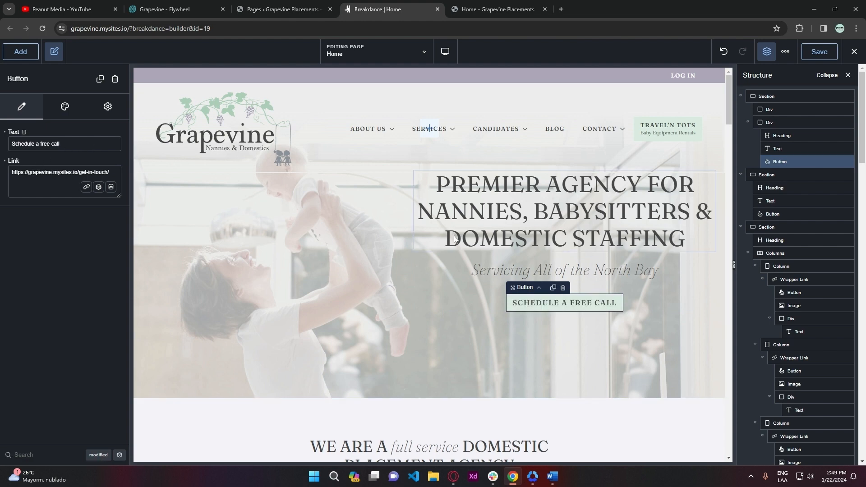
pyautogui.click(66, 107)
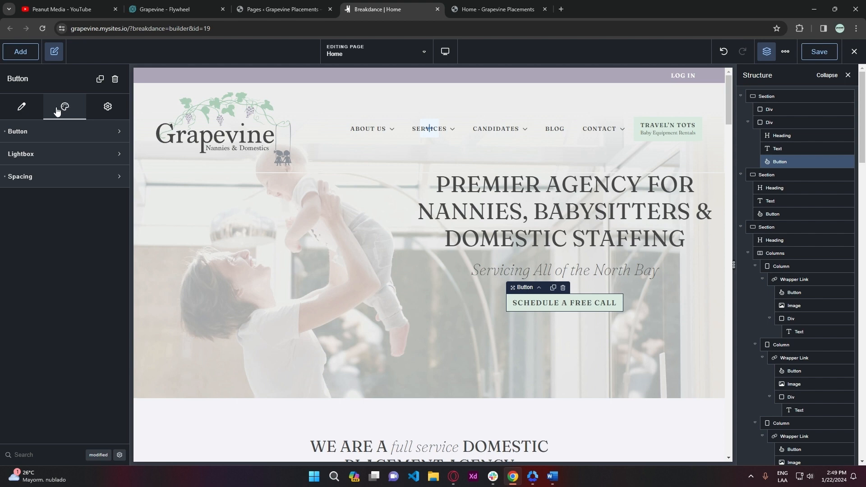
pyautogui.click(61, 135)
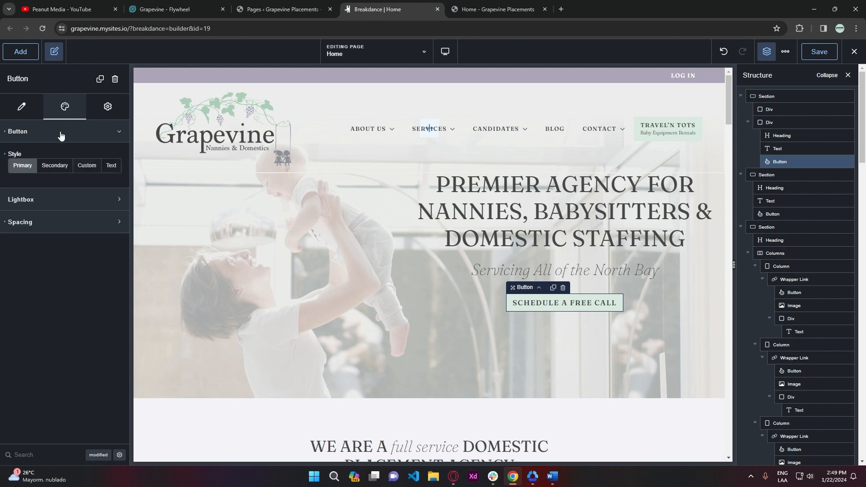
pyautogui.click(63, 134)
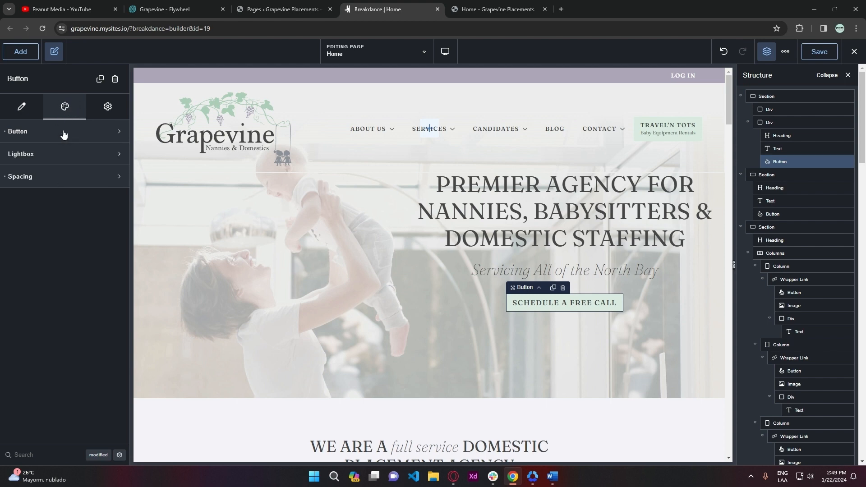
pyautogui.click(45, 181)
pyautogui.click(45, 180)
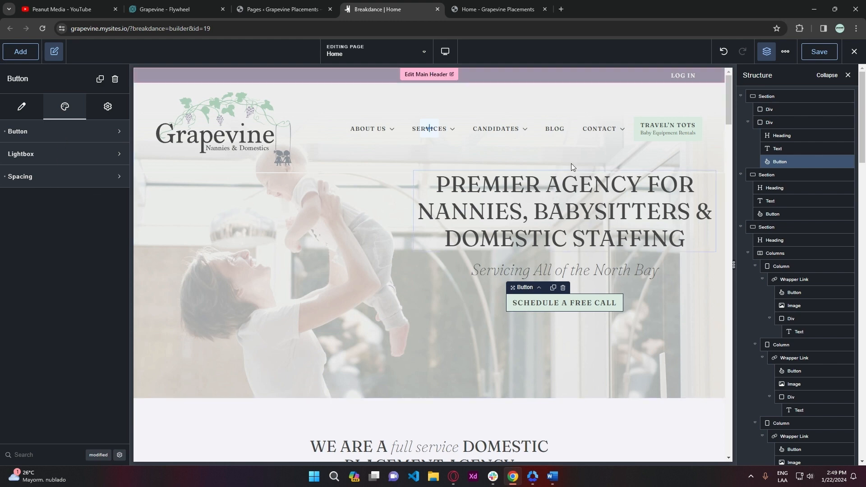
# - Select the "We are a full service domestic placement agency" heading and examine the highlight span around "full service" in its text
pyautogui.moveTo(729, 96); pyautogui.dragTo(724, 134)
pyautogui.click(409, 194)
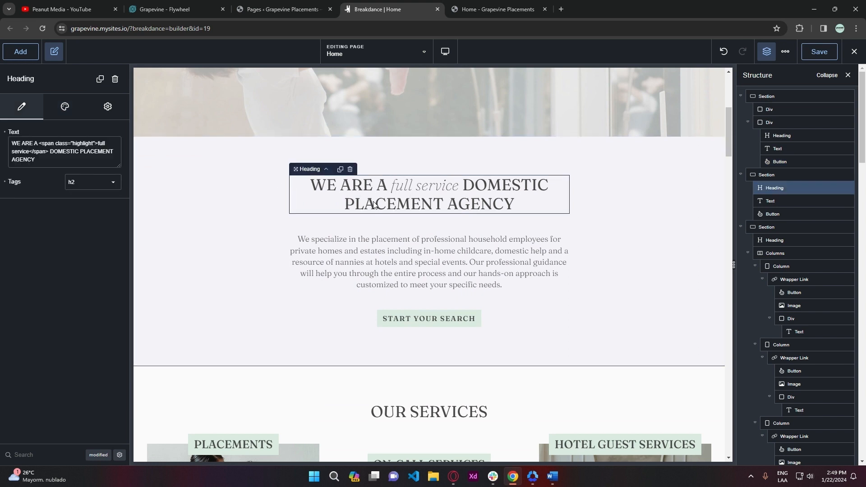
pyautogui.click(74, 161)
pyautogui.moveTo(103, 144); pyautogui.dragTo(49, 152)
pyautogui.click(59, 154)
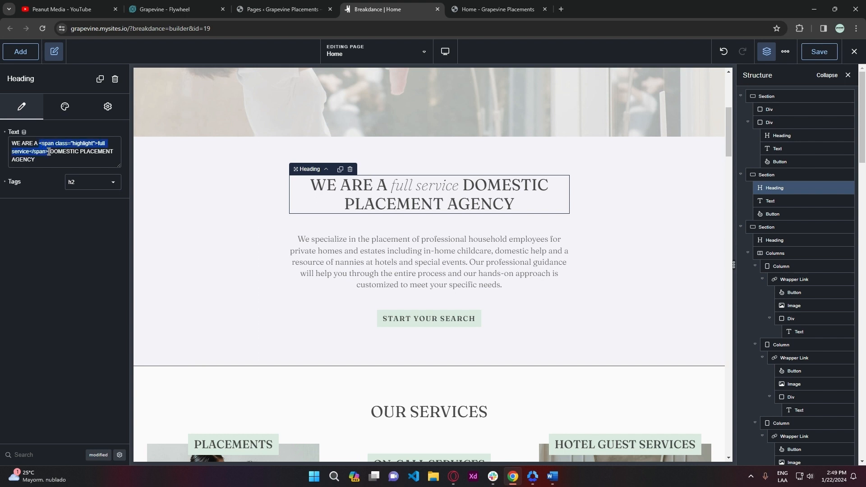
pyautogui.click(54, 155)
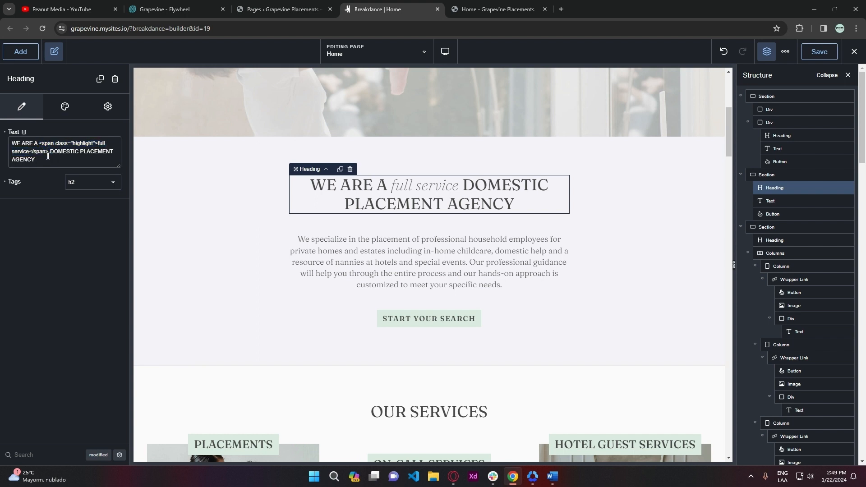
# - Inspect the text of the paragraph below the agency heading and the link of the "Start your search" button
pyautogui.click(358, 230)
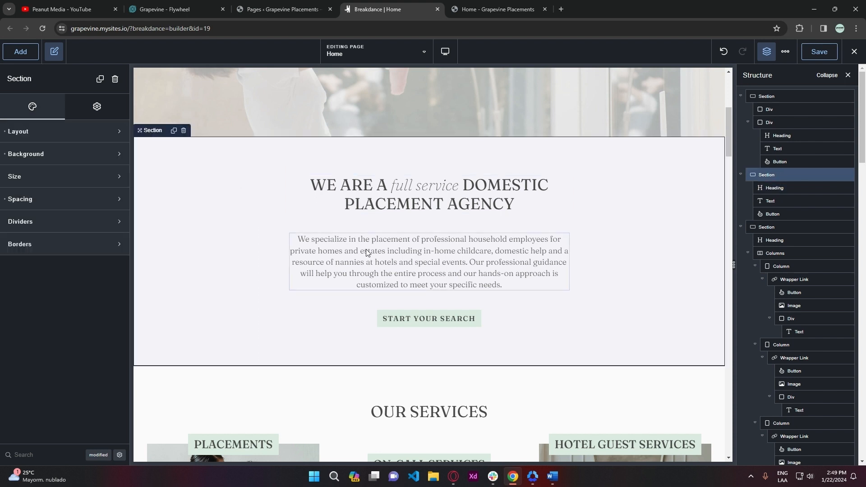
pyautogui.click(367, 252)
pyautogui.scroll(-1, 75, 170)
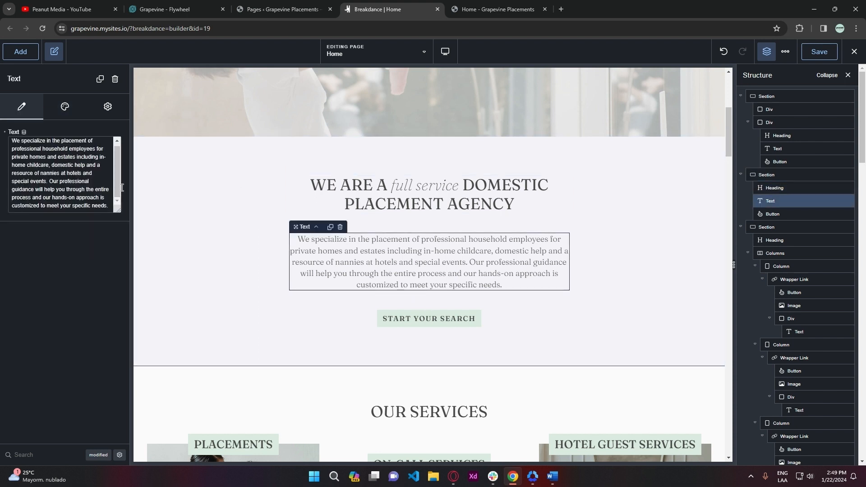
pyautogui.click(405, 328)
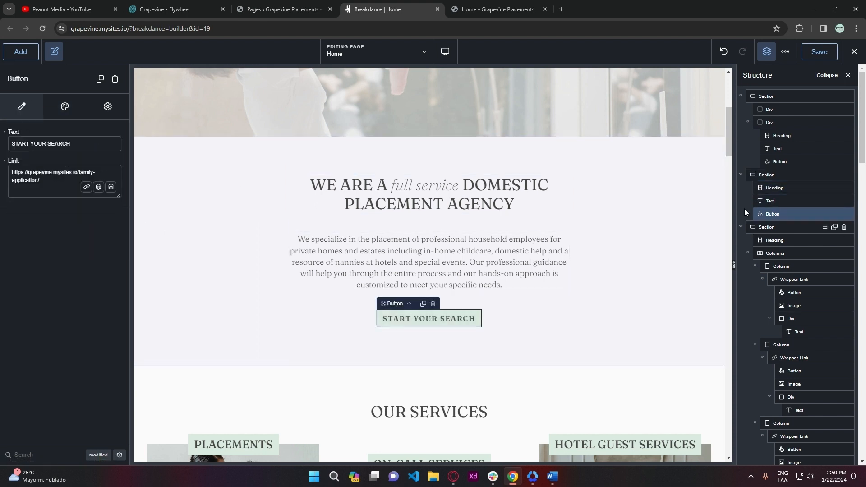
# - Replace the Placements card's image with the media library photo of the two young children, and undo the replacement
pyautogui.scroll(-5, 729, 196)
pyautogui.scroll(-2, 729, 189)
pyautogui.scroll(1, 731, 173)
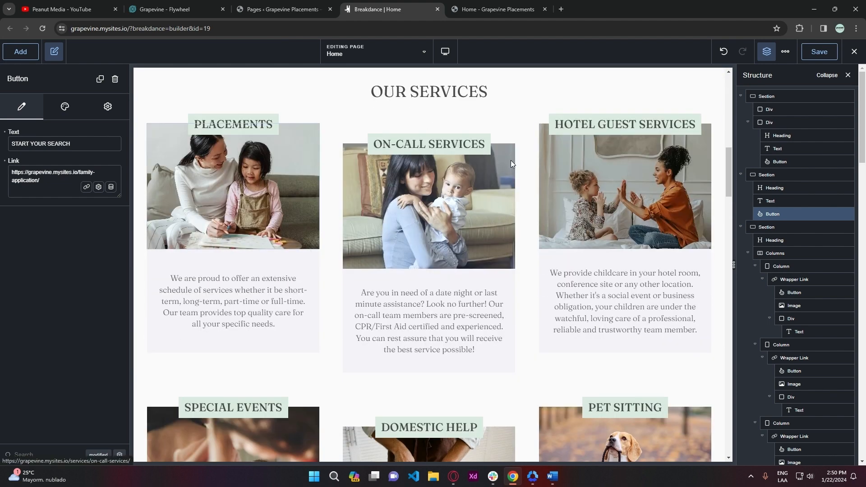
pyautogui.click(239, 165)
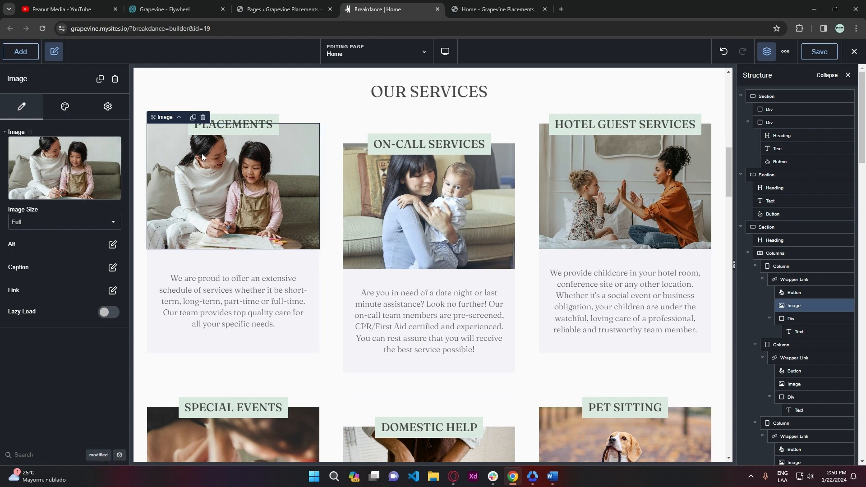
pyautogui.moveTo(56, 171)
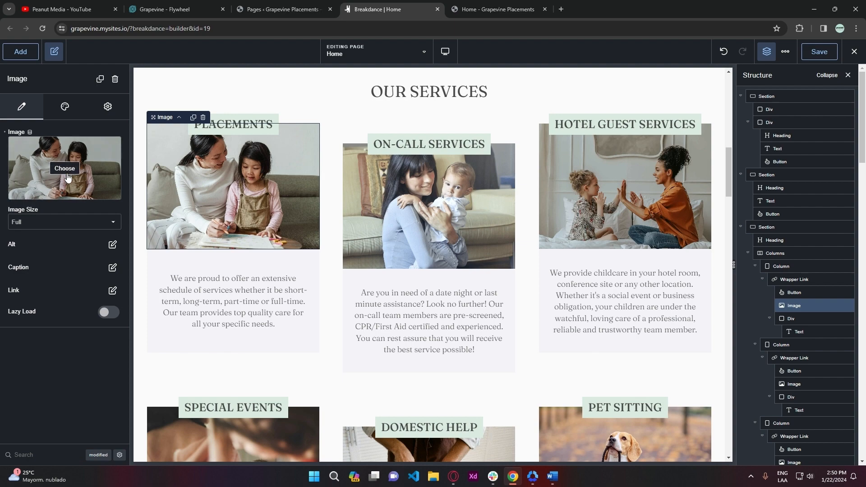
pyautogui.click(67, 174)
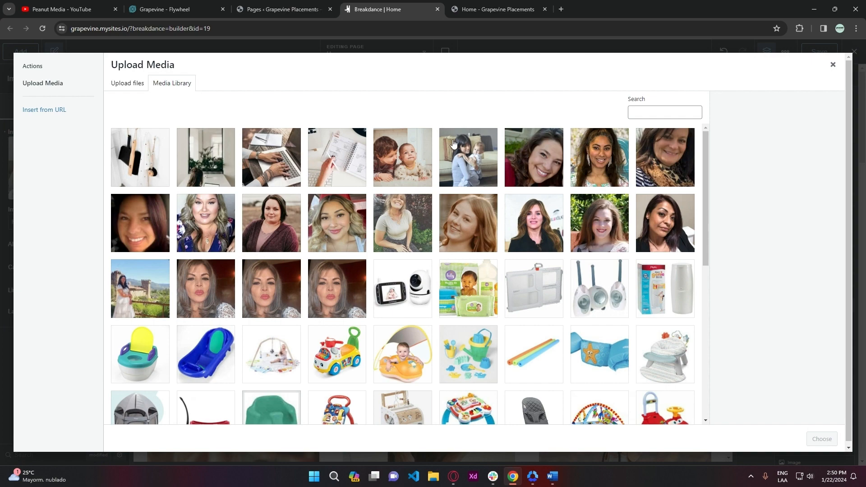
pyautogui.click(125, 87)
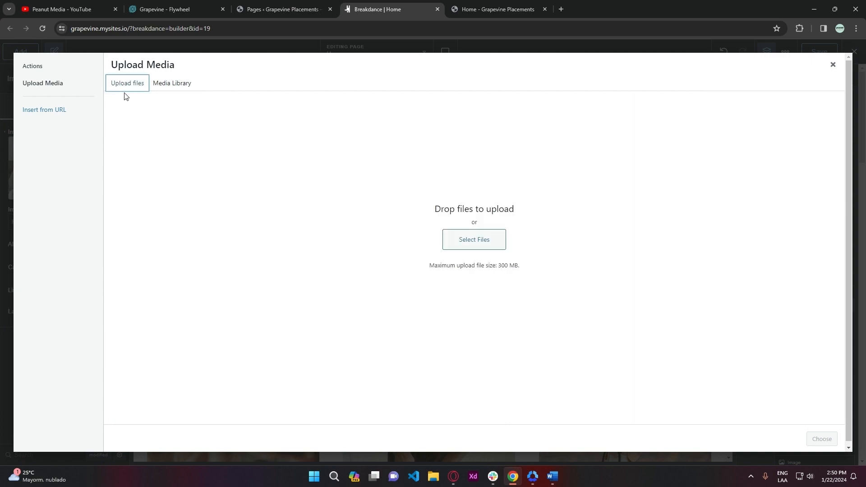
pyautogui.click(176, 90)
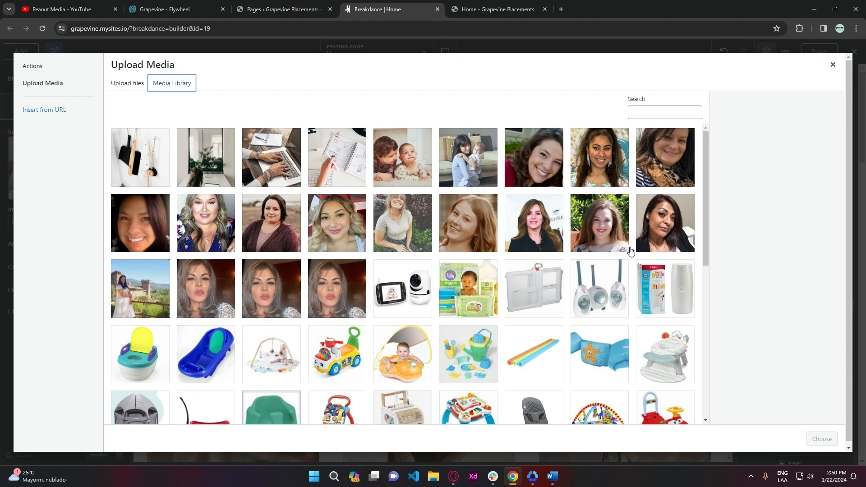
pyautogui.click(426, 167)
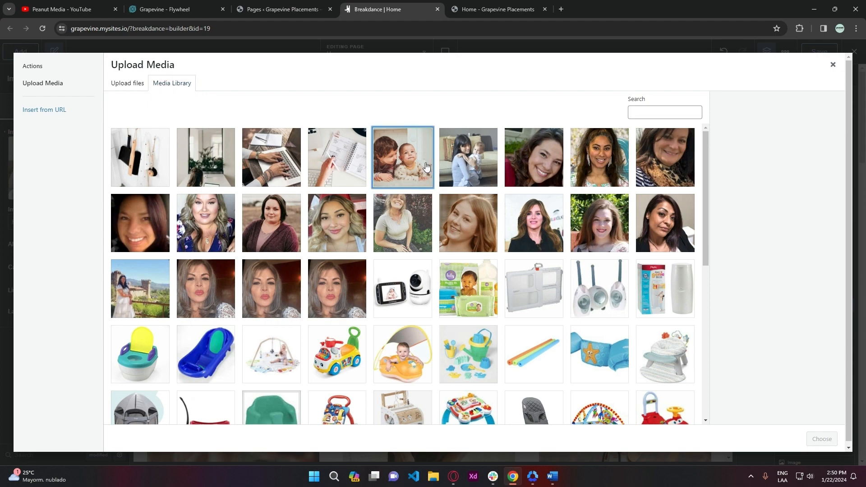
pyautogui.click(822, 438)
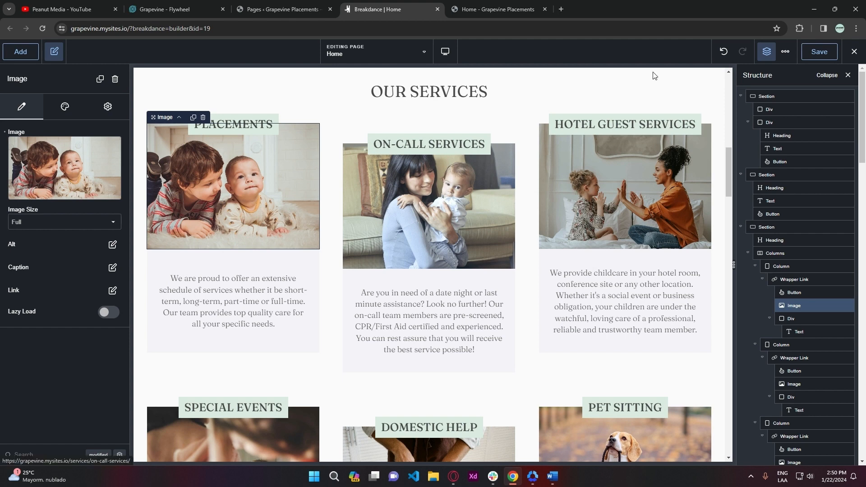
pyautogui.click(725, 53)
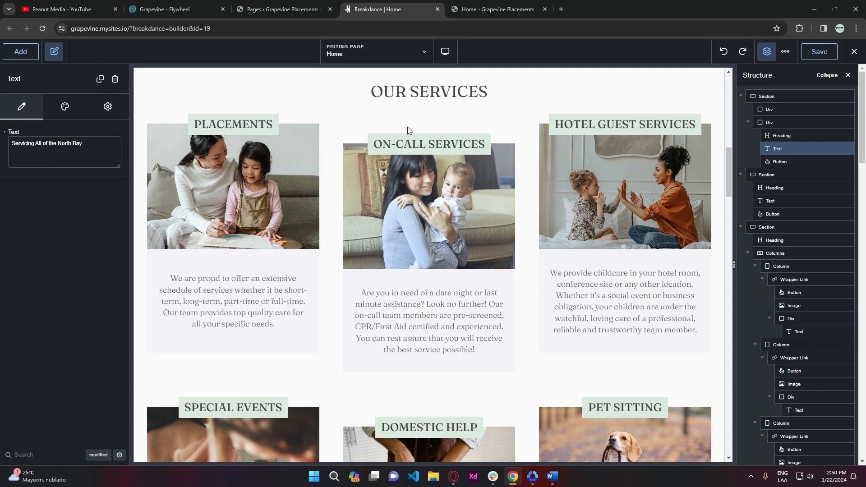
# - Inspect the heading, the paragraph and the "Play Time" button text in the "Are you visiting the Wine Country?" section
pyautogui.moveTo(727, 164); pyautogui.dragTo(731, 276)
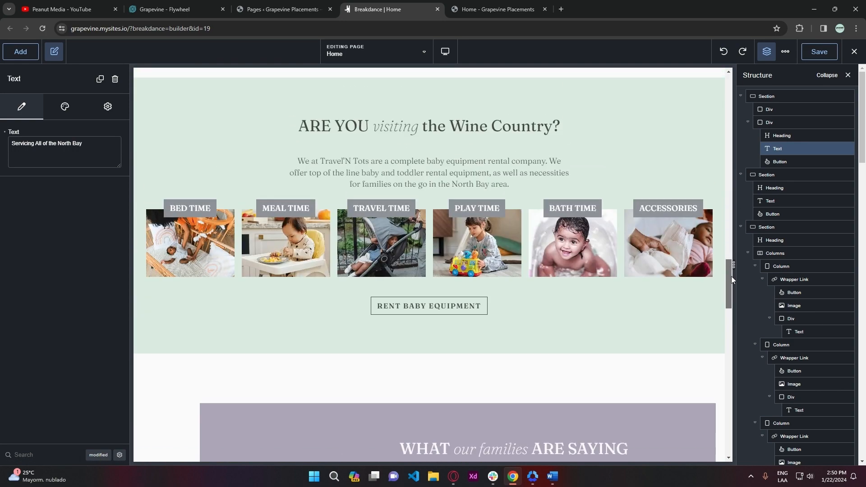
pyautogui.click(483, 129)
pyautogui.click(481, 180)
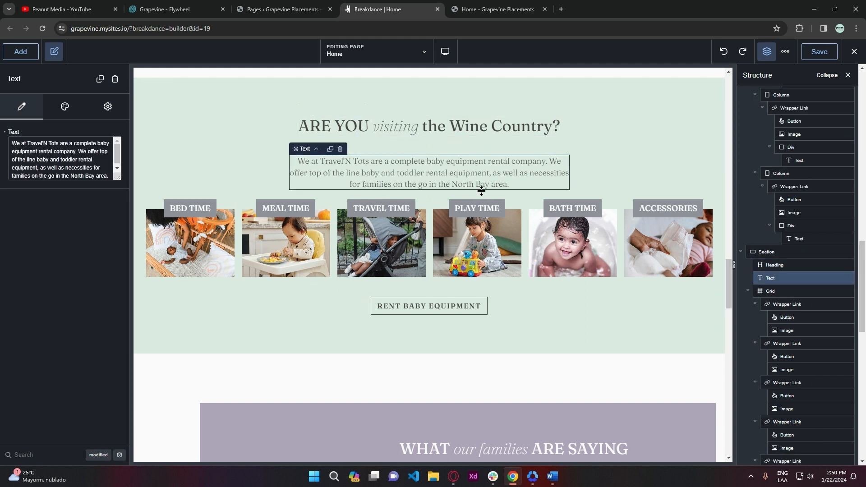
pyautogui.click(479, 215)
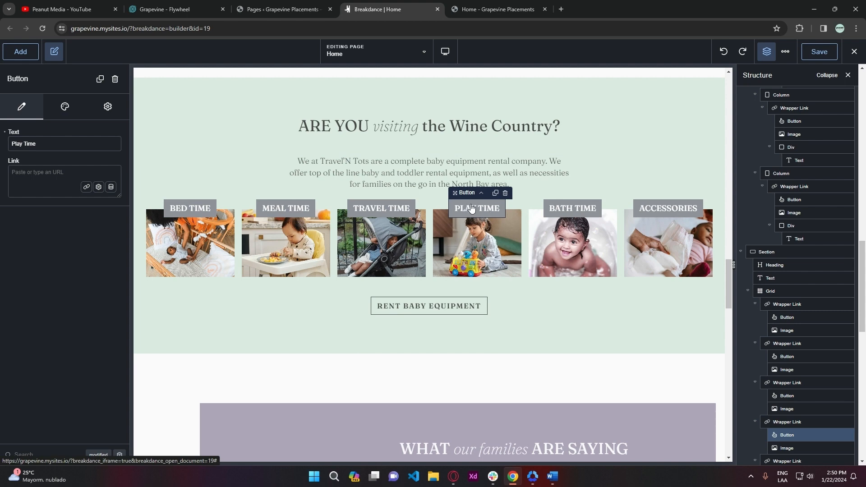
pyautogui.click(47, 145)
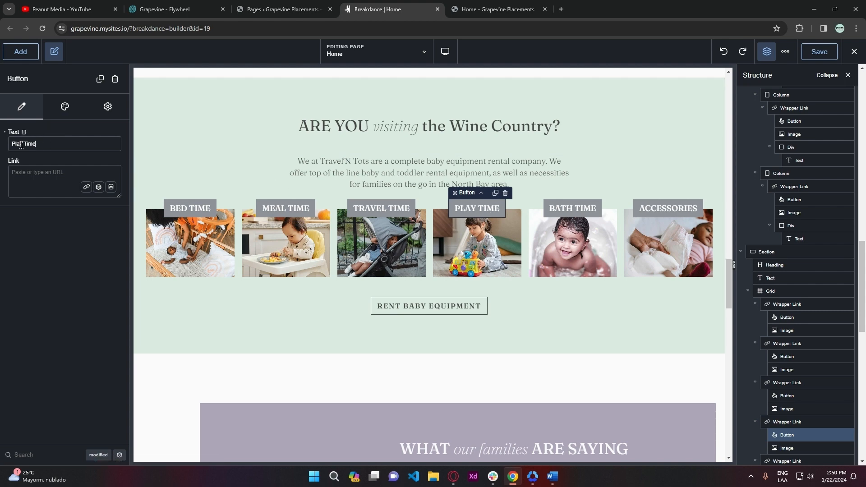
pyautogui.click(221, 157)
# - Examine the first testimonial slide and its text in the "What our families are saying" section
pyautogui.moveTo(728, 275); pyautogui.dragTo(738, 321)
pyautogui.click(475, 257)
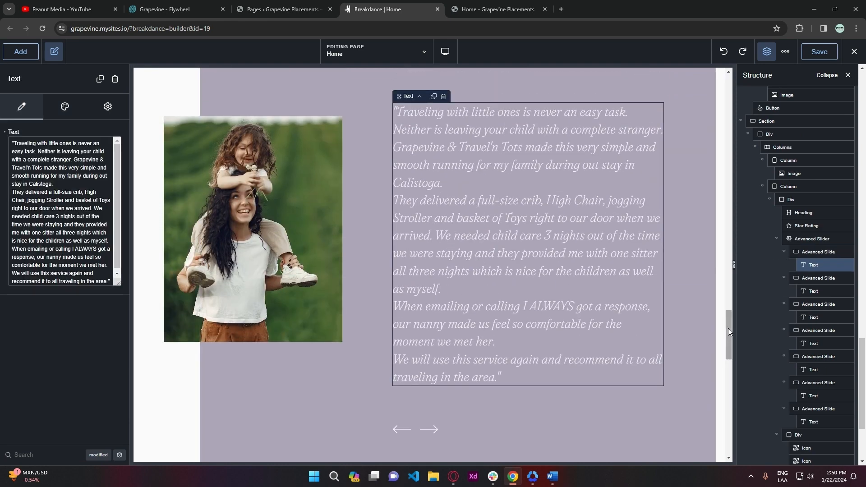
pyautogui.moveTo(729, 328); pyautogui.dragTo(730, 325)
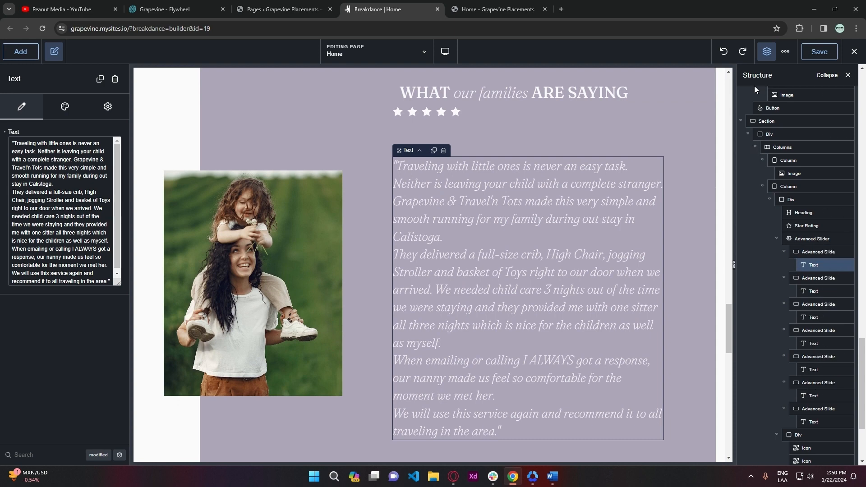
pyautogui.moveTo(729, 321); pyautogui.dragTo(730, 331)
pyautogui.click(810, 253)
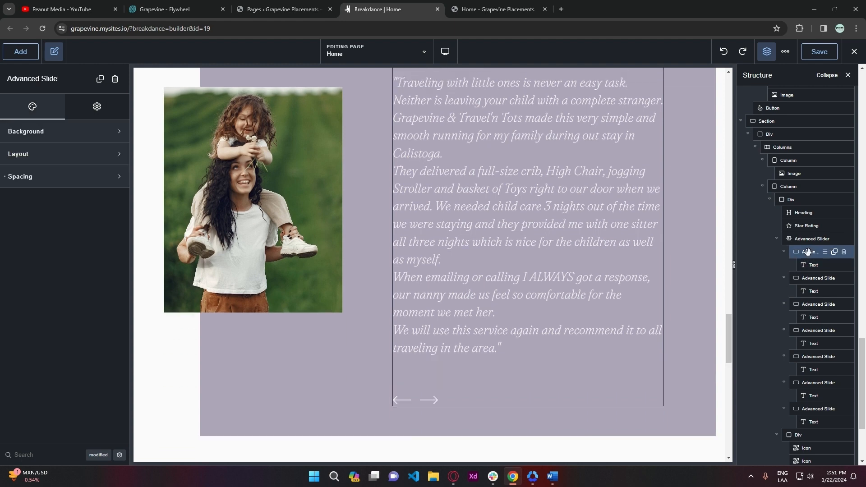
pyautogui.click(809, 264)
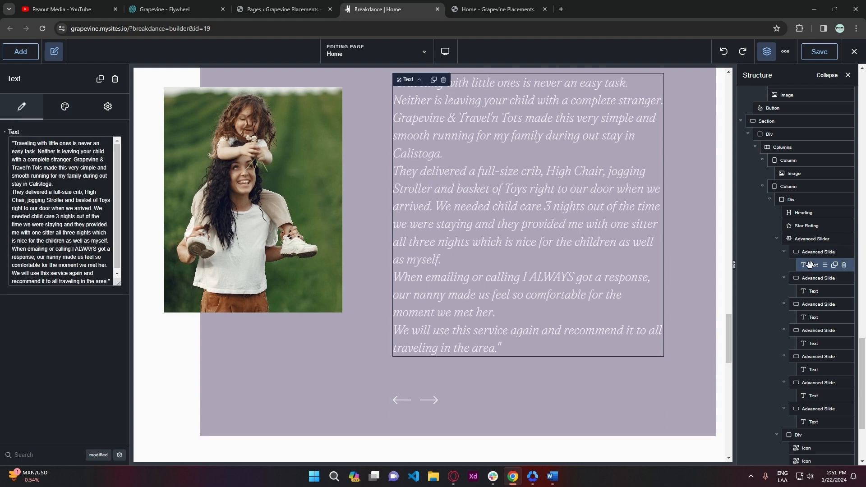
# - Try to advance the testimonial slider with its forward arrow inside the builder
pyautogui.click(433, 403)
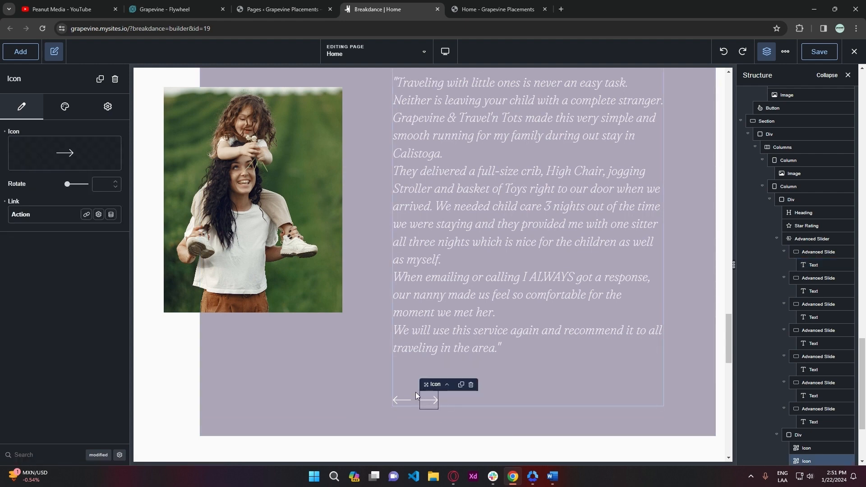
pyautogui.click(290, 367)
pyautogui.click(429, 404)
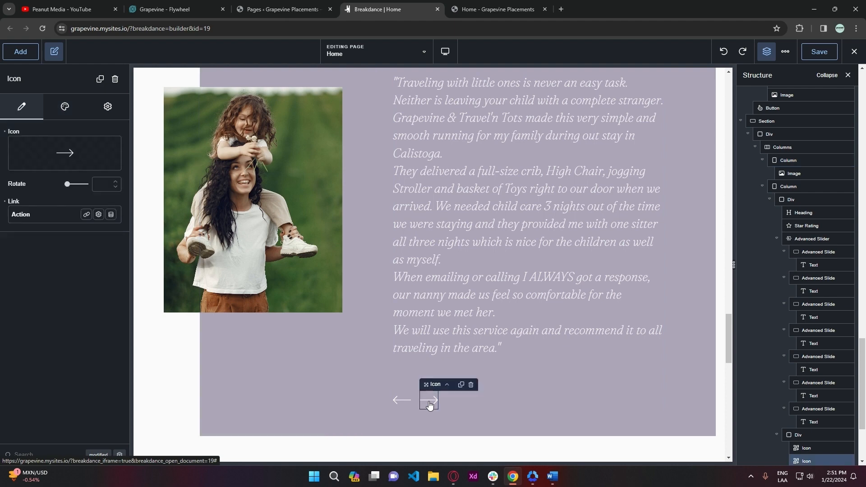
# - Switch to the live Home page and advance through the testimonials in the slider
pyautogui.hotkey('ctrl', 'Tab')
pyautogui.scroll(-5, 864, 156)
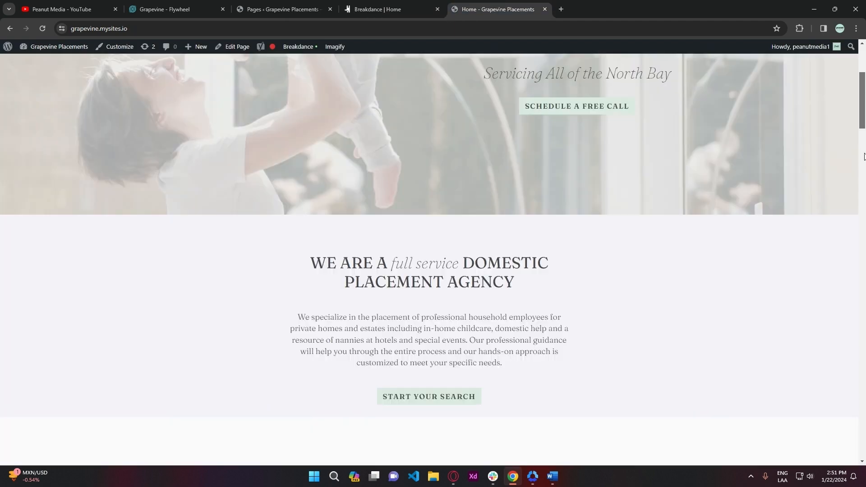
pyautogui.scroll(-10, 863, 157)
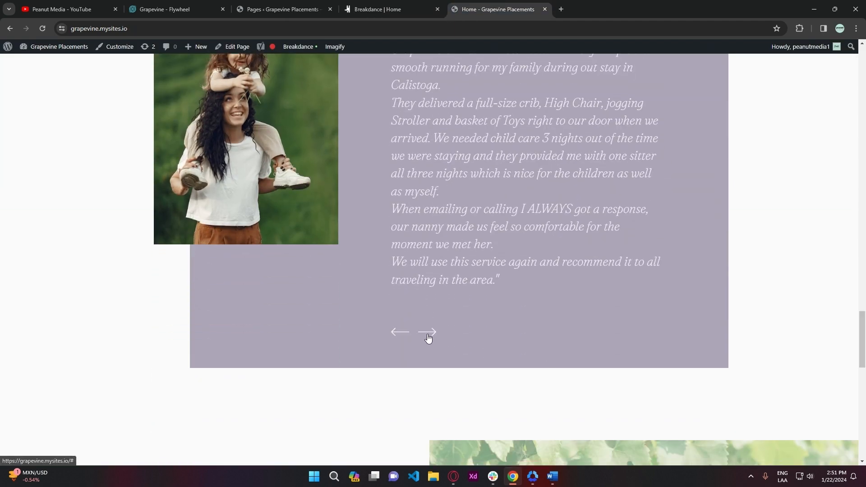
pyautogui.click(429, 337)
pyautogui.click(428, 336)
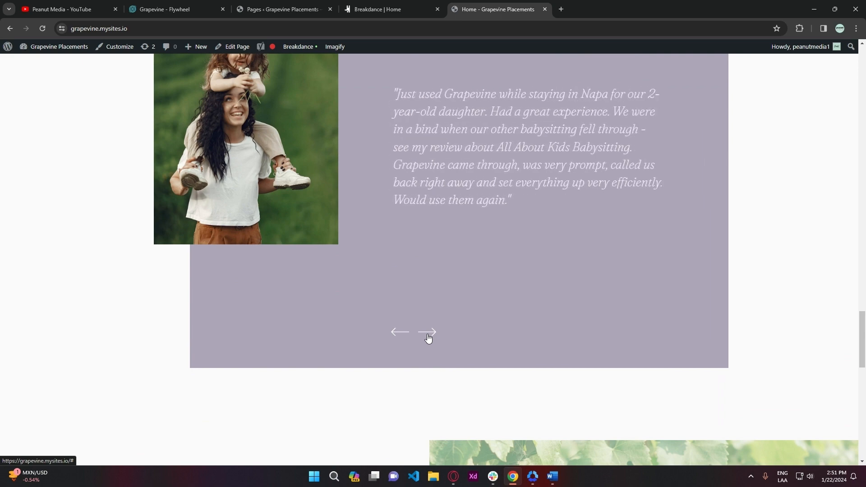
pyautogui.click(428, 337)
# - Return to the Breakdance builder and examine the text of the first six testimonial slides one by one
pyautogui.hotkey('ctrl', 'shift', 'Tab')
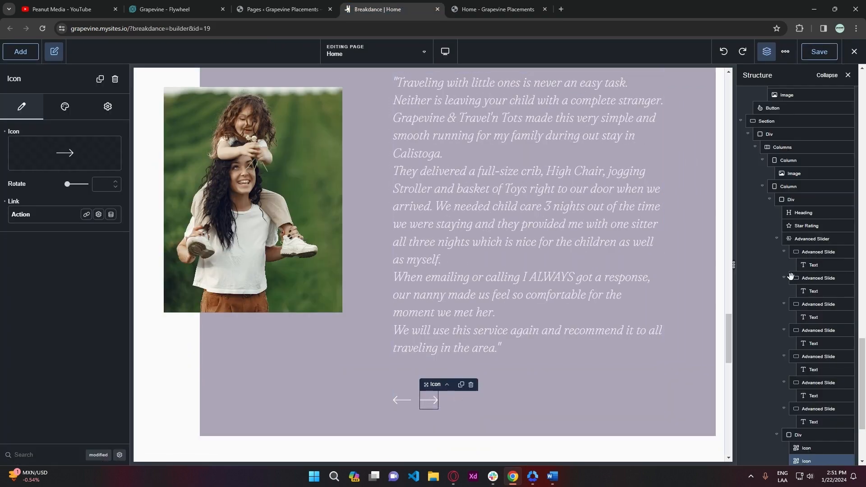
pyautogui.click(806, 265)
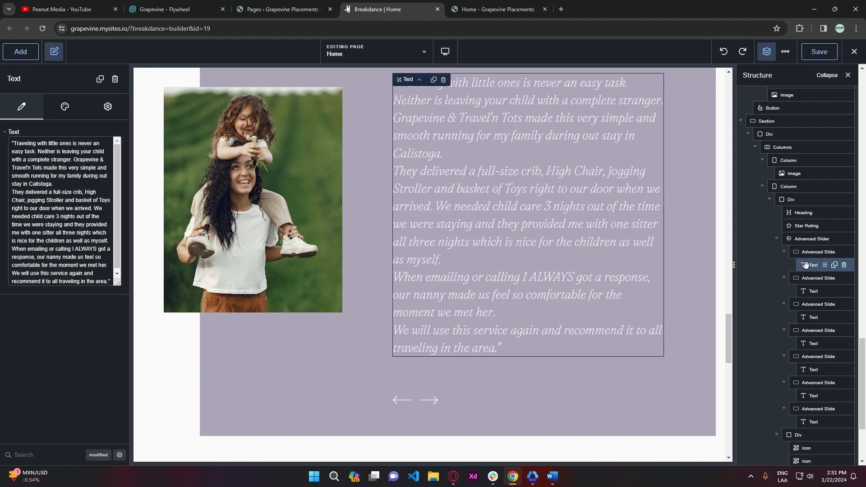
pyautogui.click(806, 291)
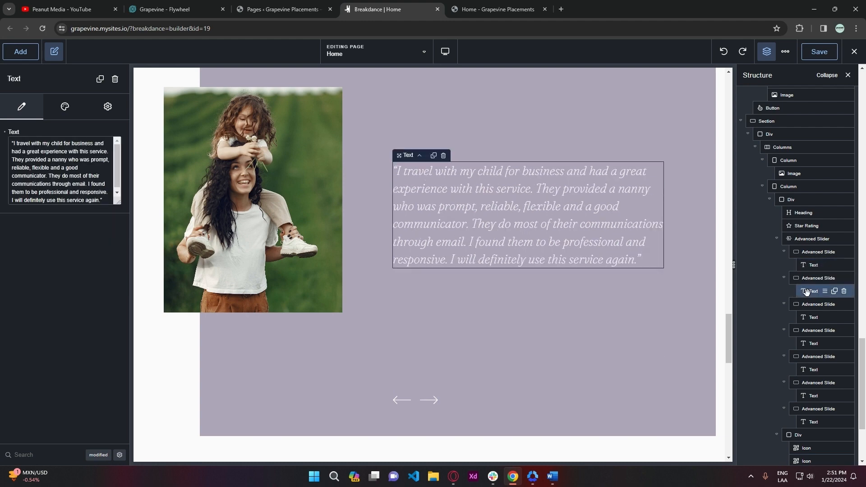
pyautogui.click(808, 318)
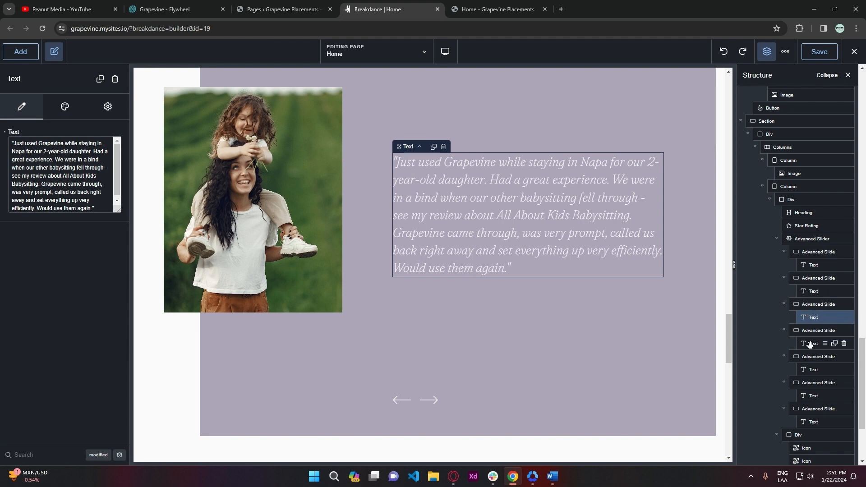
pyautogui.click(810, 344)
pyautogui.click(810, 371)
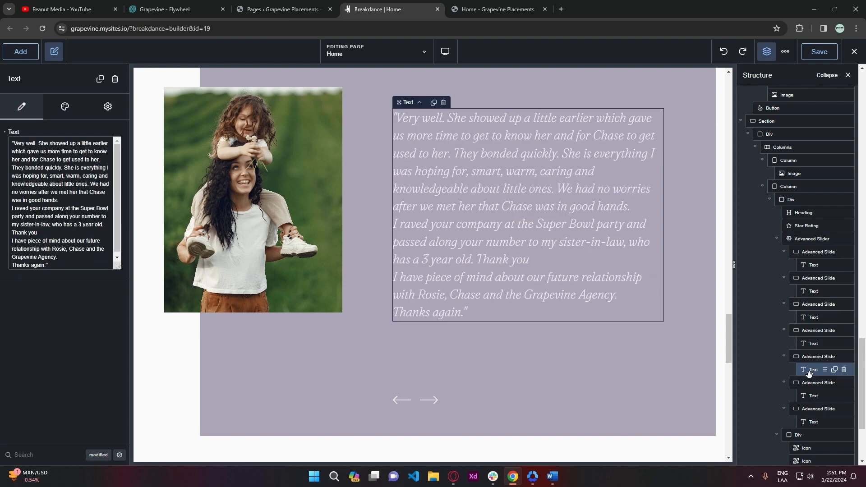
pyautogui.click(812, 395)
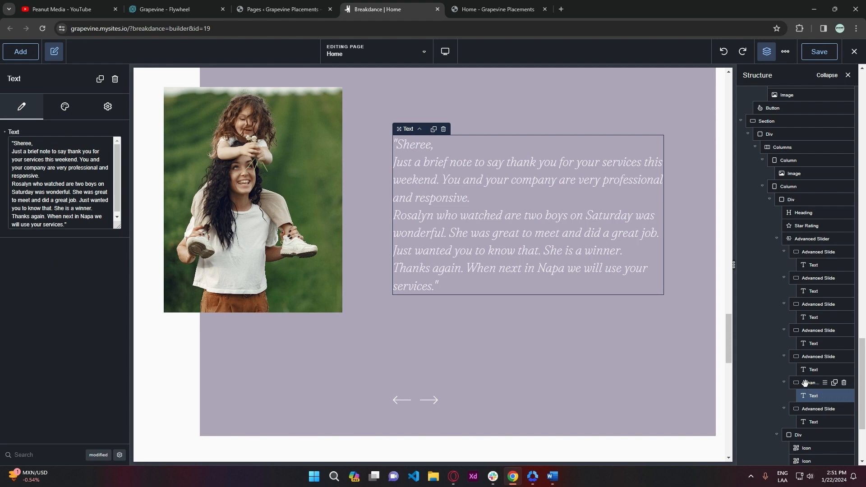
# - Duplicate the first Advanced Slide of the testimonial slider
pyautogui.click(803, 252)
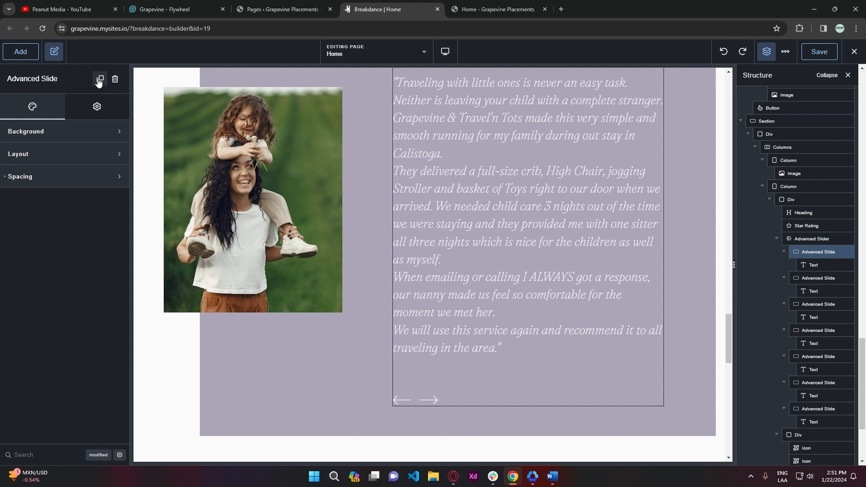
pyautogui.rightClick(806, 252)
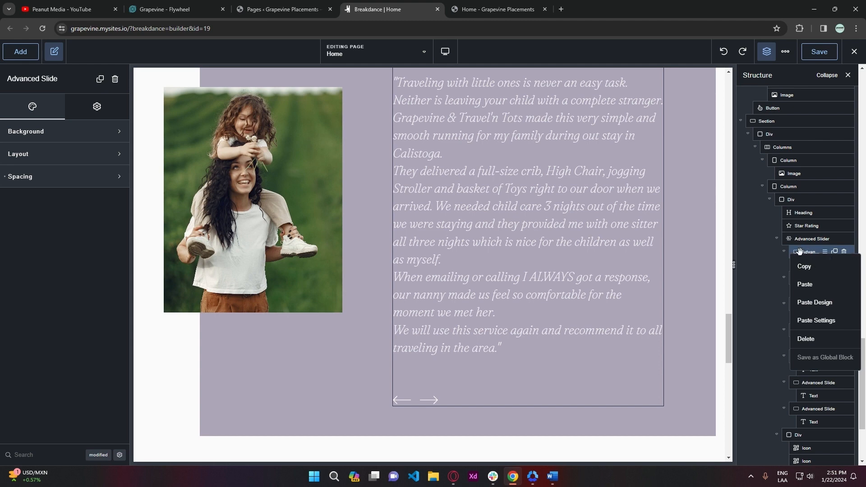
pyautogui.click(799, 252)
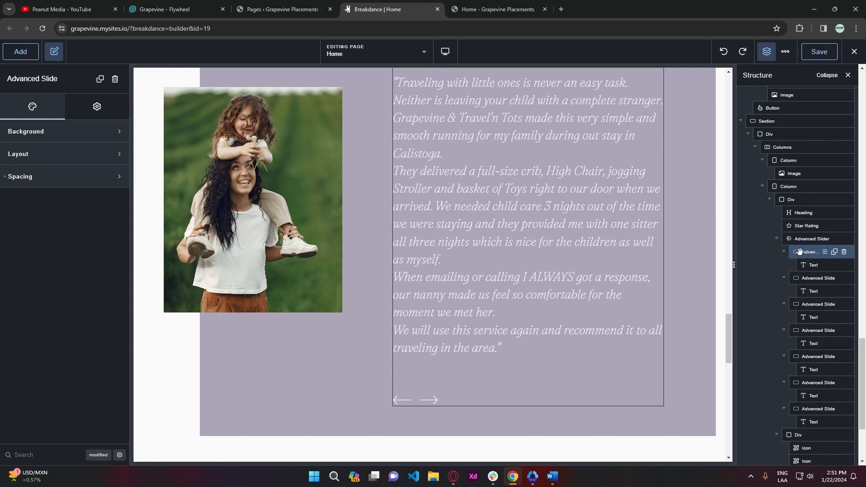
pyautogui.click(835, 252)
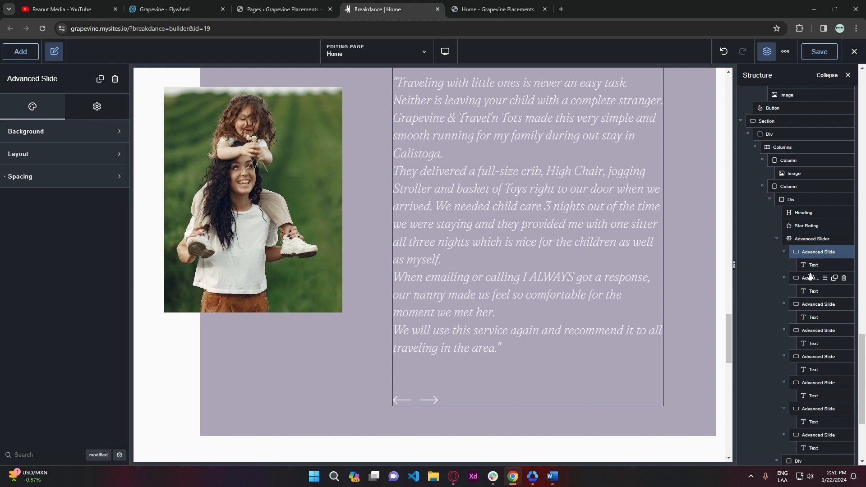
# - Replace the text of the second, duplicated Advanced Slide in the testimonial slider with "This is a new testimonial"
pyautogui.click(810, 292)
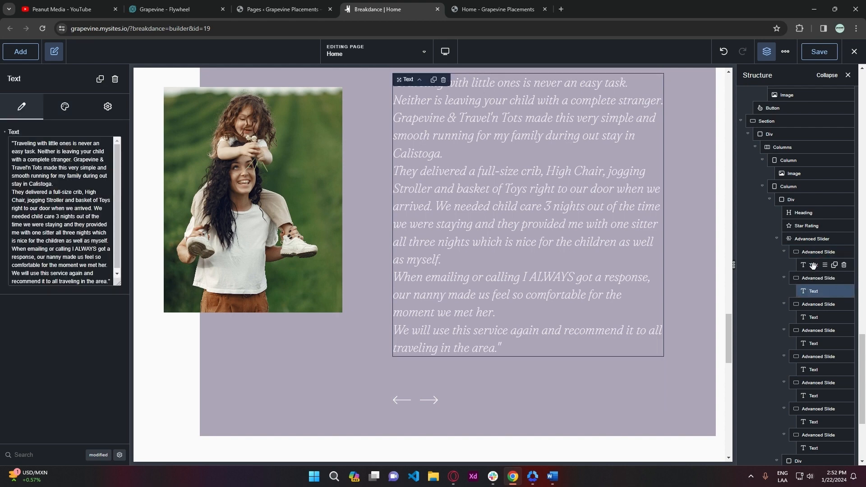
pyautogui.click(812, 266)
pyautogui.click(812, 292)
pyautogui.doubleClick(485, 216)
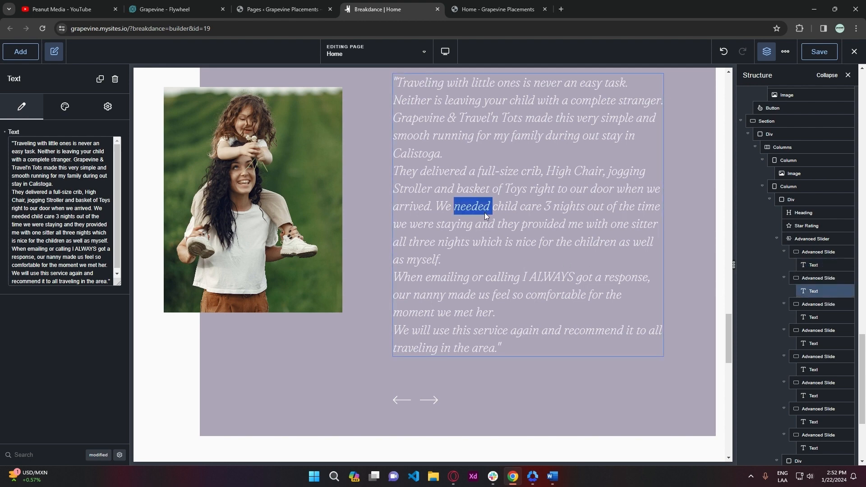
pyautogui.click(54, 218)
pyautogui.hotkey('ctrl', 'a')
pyautogui.write('T')
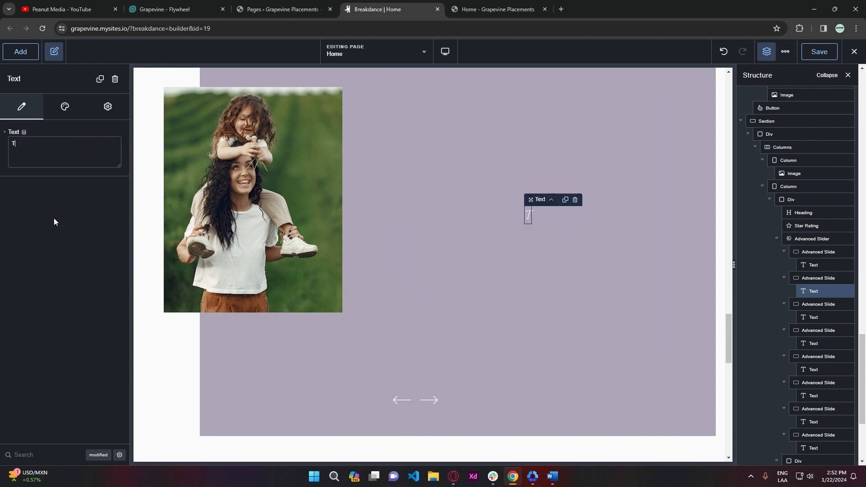
pyautogui.write('his is a new testimonial')
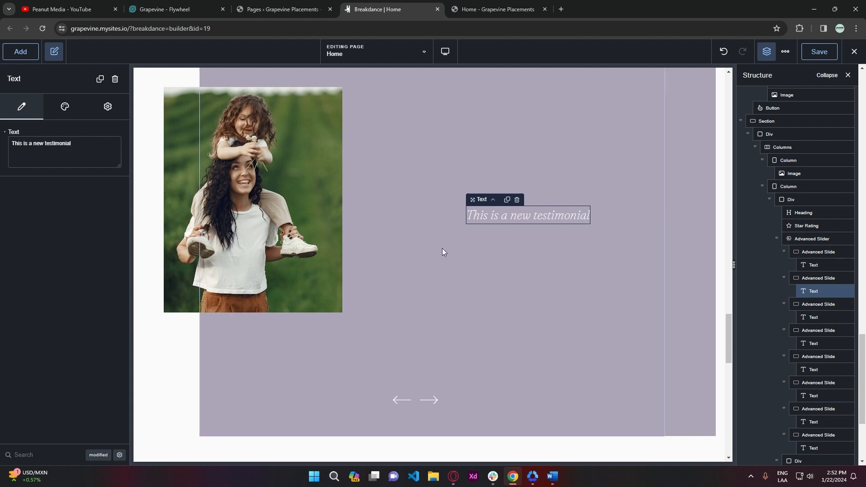
# - Switch between the first testimonial slide and the new second one to compare their contents
pyautogui.click(527, 263)
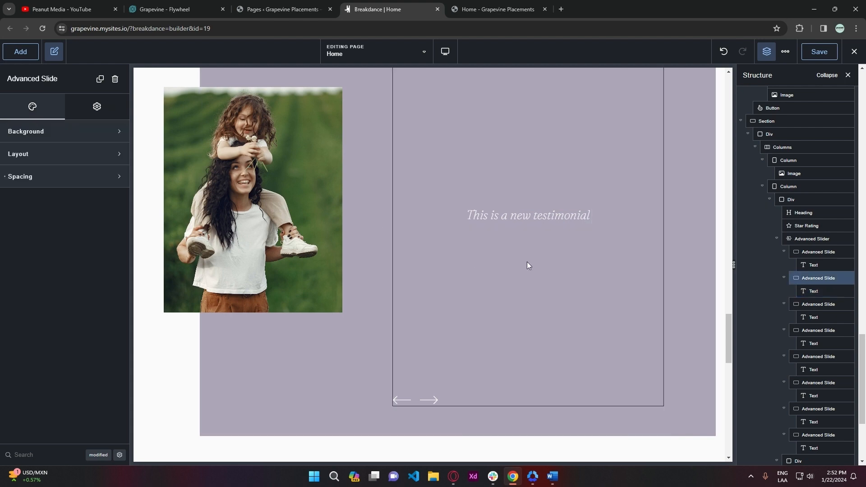
pyautogui.click(801, 253)
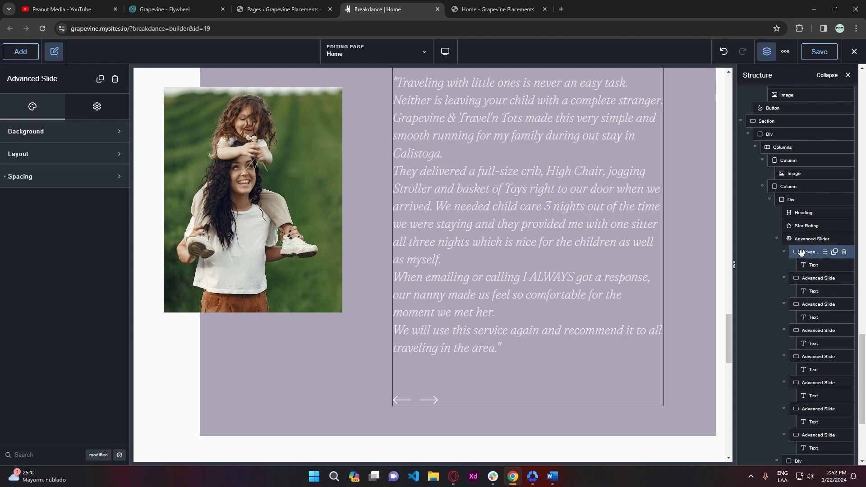
pyautogui.click(801, 278)
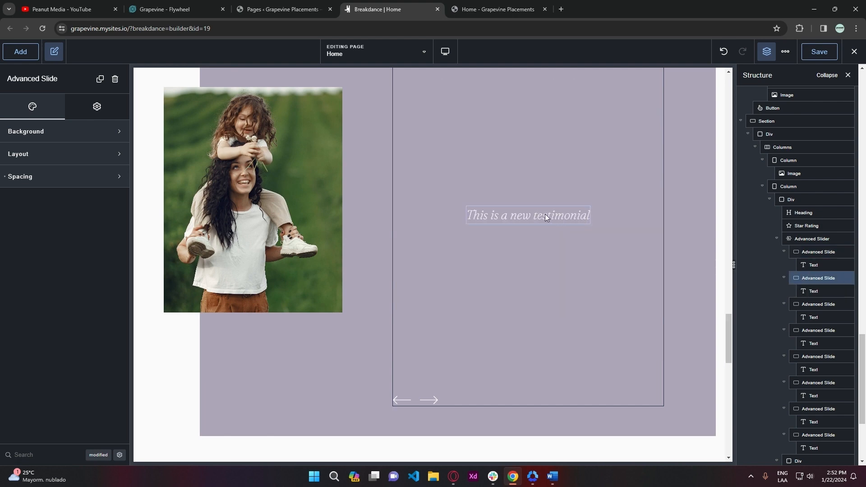
# - Delete the second Advanced Slide, the one reading "This is a new testimonial", from the testimonial slider
pyautogui.click(809, 253)
pyautogui.click(807, 277)
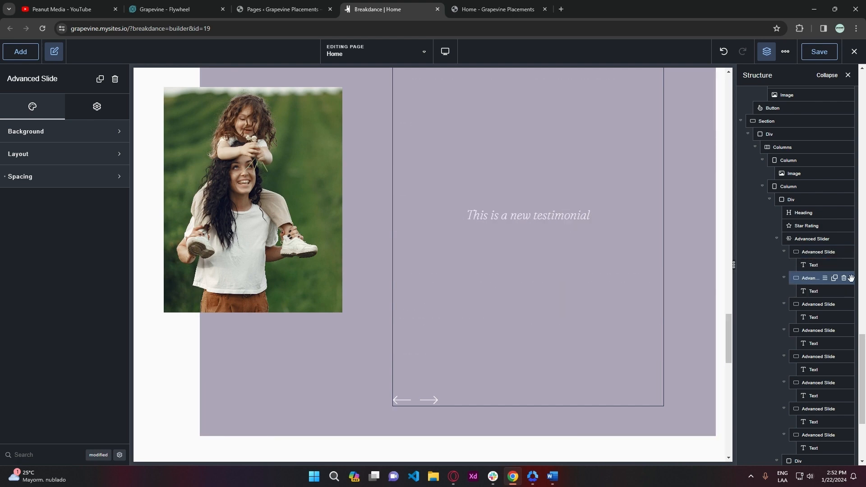
pyautogui.click(844, 278)
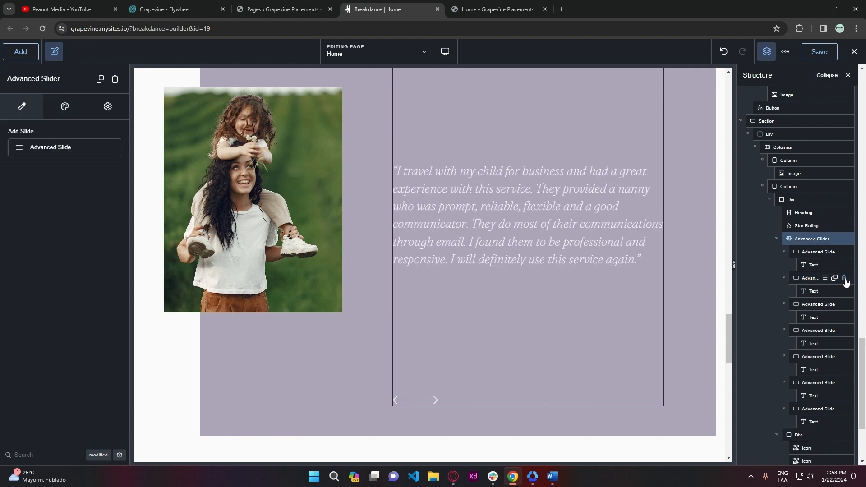
# - View the first and last testimonial slides, delete the second-to-last Advanced Slide, and undo that deletion
pyautogui.click(808, 253)
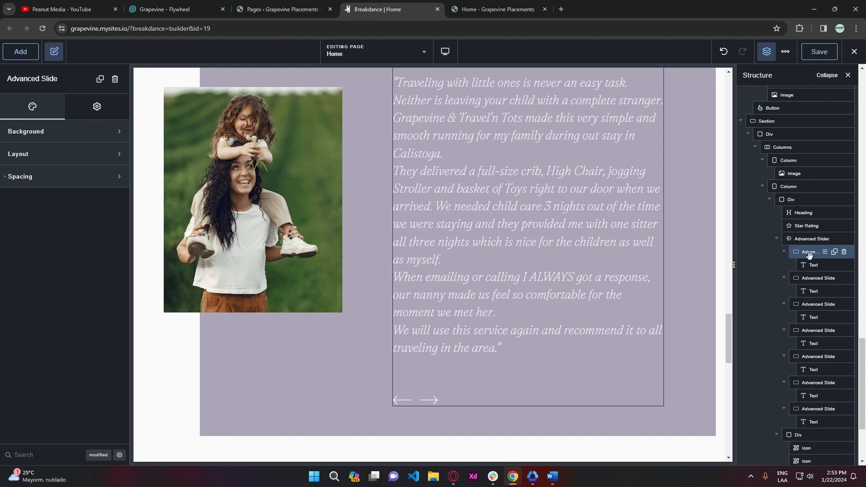
pyautogui.click(805, 409)
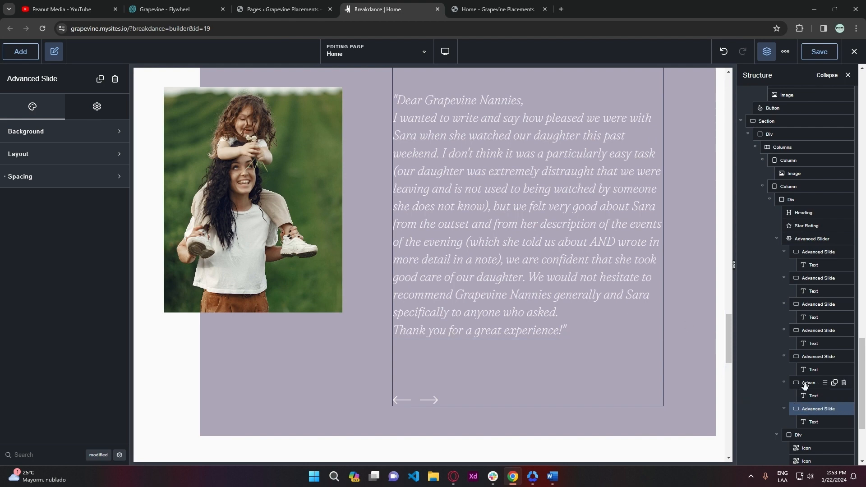
pyautogui.click(842, 385)
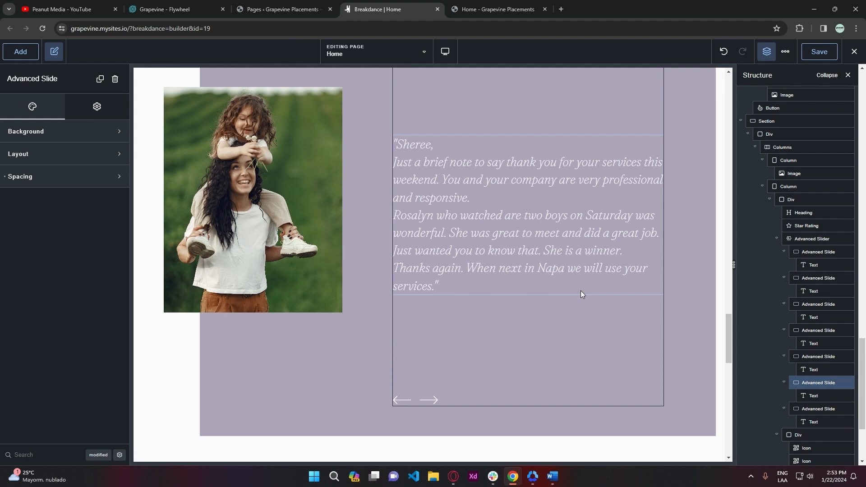
pyautogui.press('Delete')
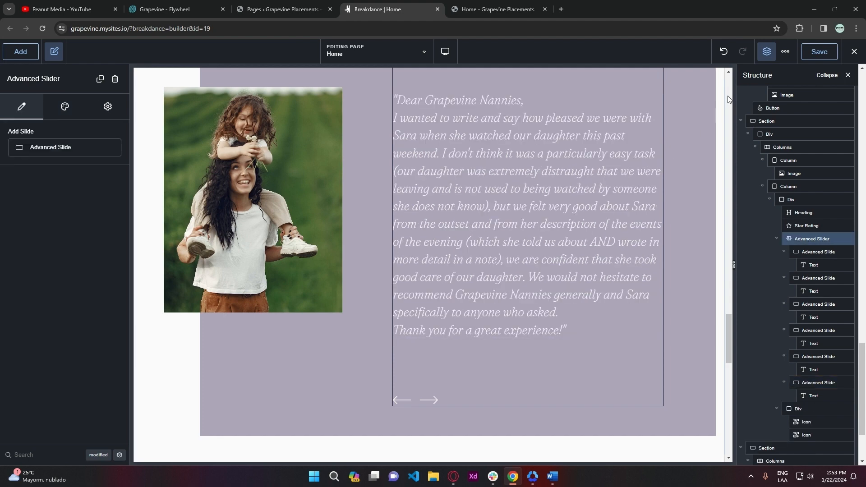
pyautogui.click(724, 52)
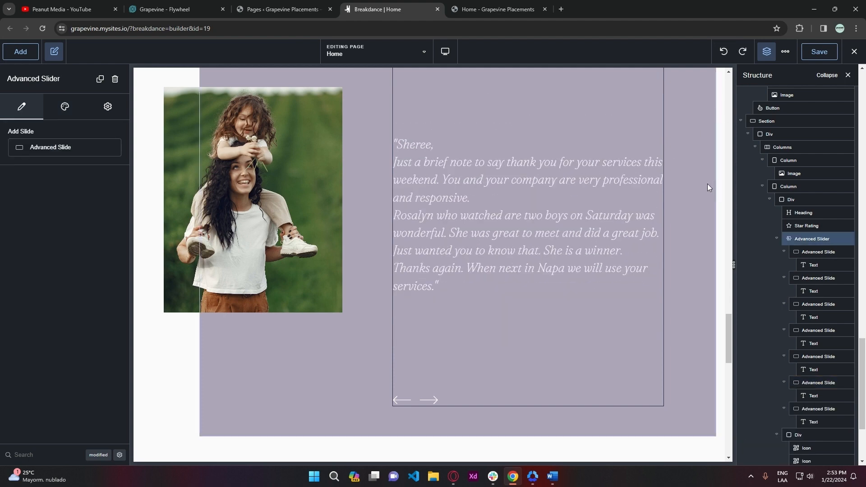
# - Select the column with the child-and-grapes picture in the "Based in Napa County, California" section and open its background settings
pyautogui.scroll(-1, 731, 330)
pyautogui.moveTo(731, 334); pyautogui.dragTo(736, 382)
pyautogui.click(493, 206)
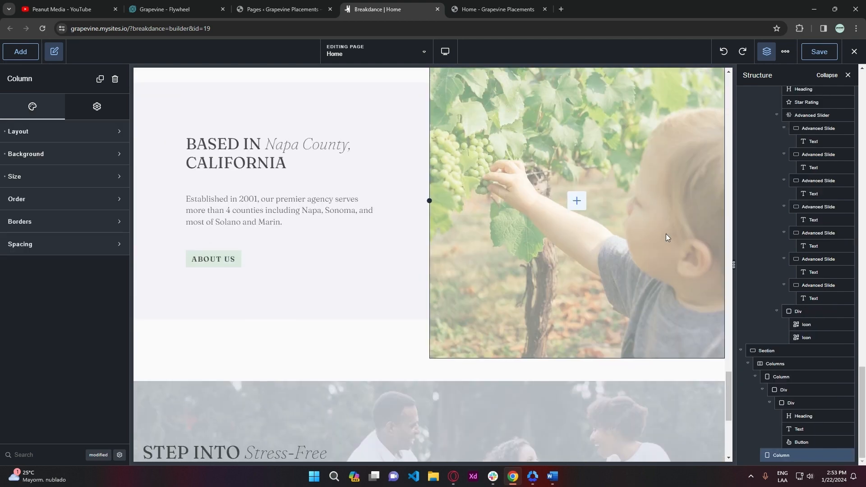
pyautogui.moveTo(730, 393)
pyautogui.mouseDown()
pyautogui.moveTo(732, 380)
pyautogui.moveTo(734, 387)
pyautogui.mouseUp()
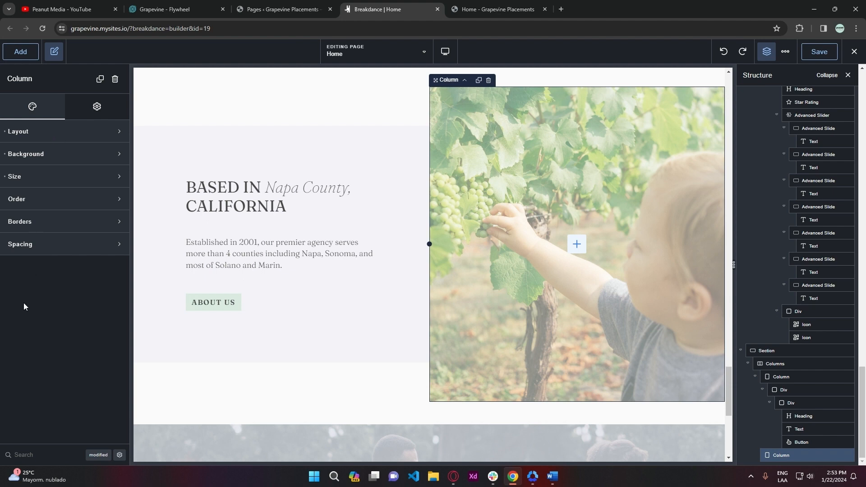
pyautogui.click(77, 155)
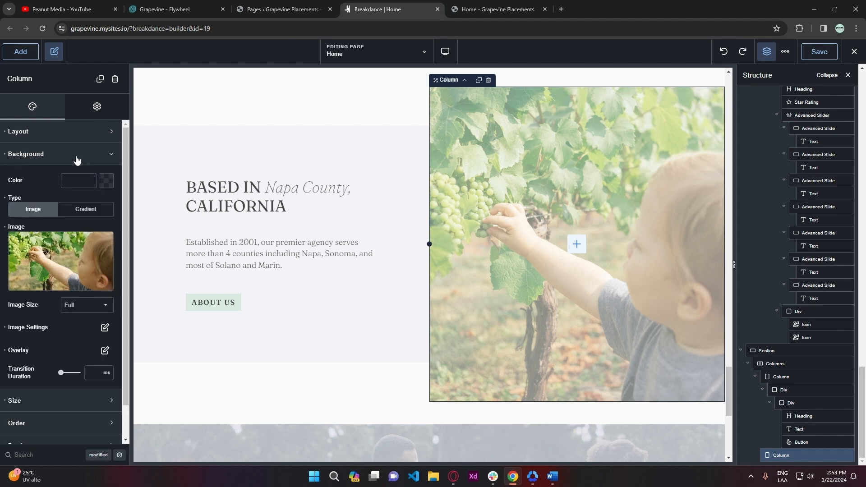